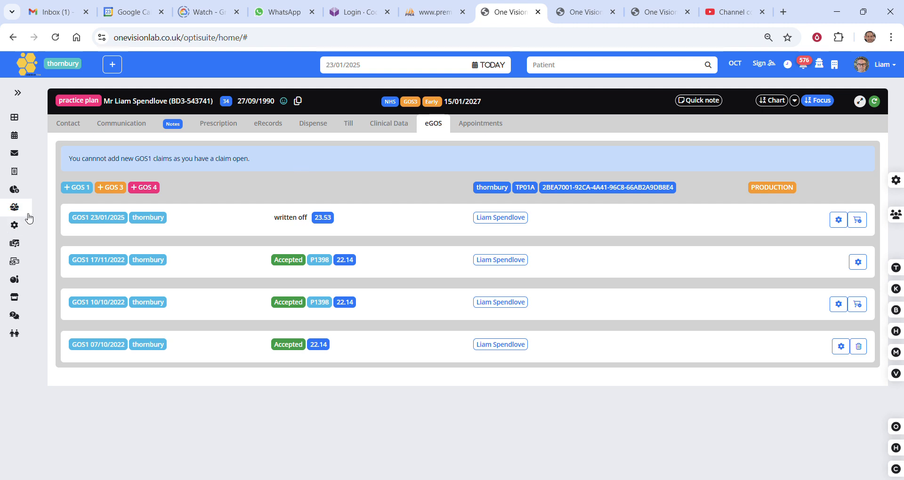
Create a new GOS 1 claim in the patient's eGOS record and review its patient, eligibility and sight test details.
left_click(439, 130)
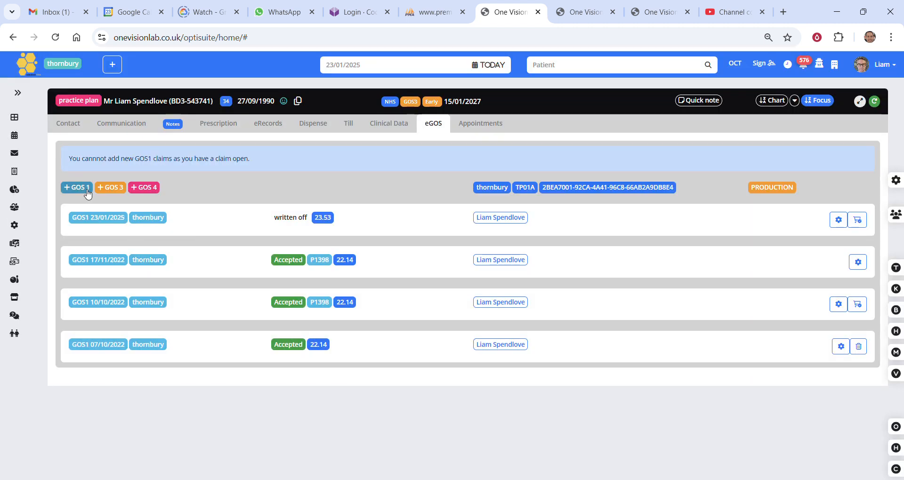
left_click(88, 191)
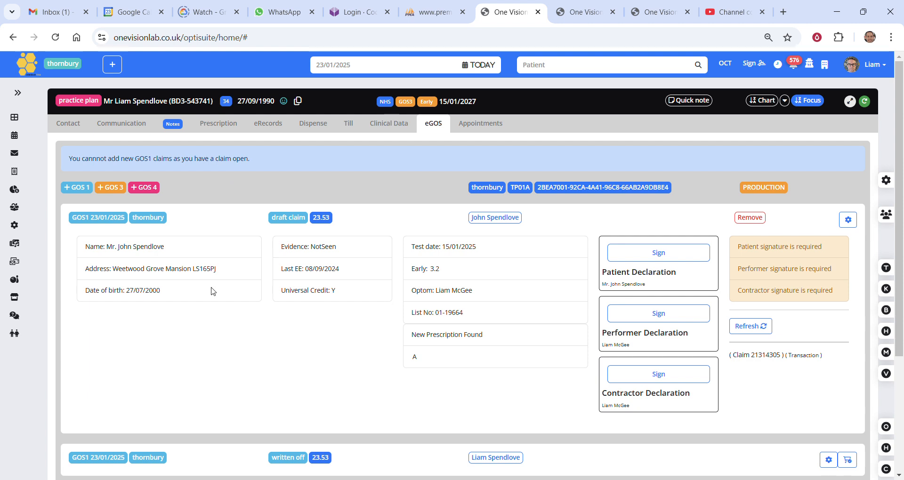
left_click_drag(131, 246, 250, 295)
left_click_drag(315, 268, 343, 292)
left_click_drag(446, 254, 415, 357)
left_click(511, 356)
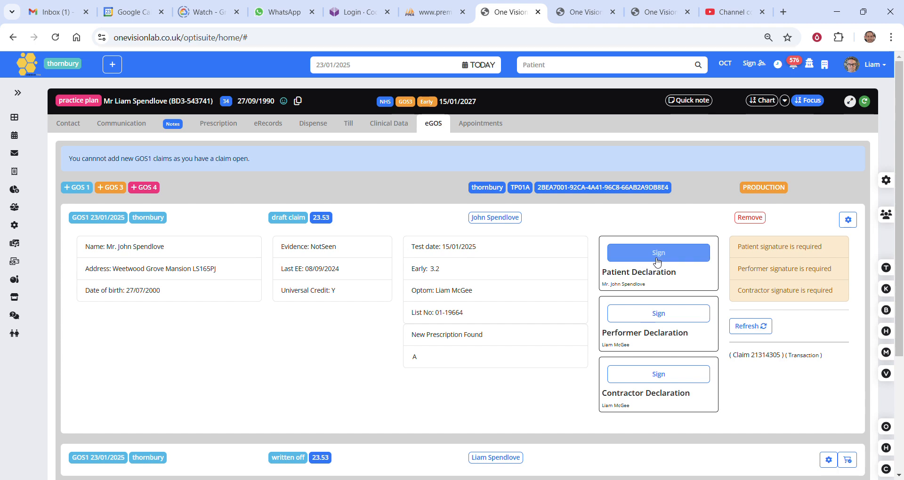
Sign the patient, performer and contractor declarations of the draft GOS 1 claim with freehand signatures and save each one.
left_click(660, 255)
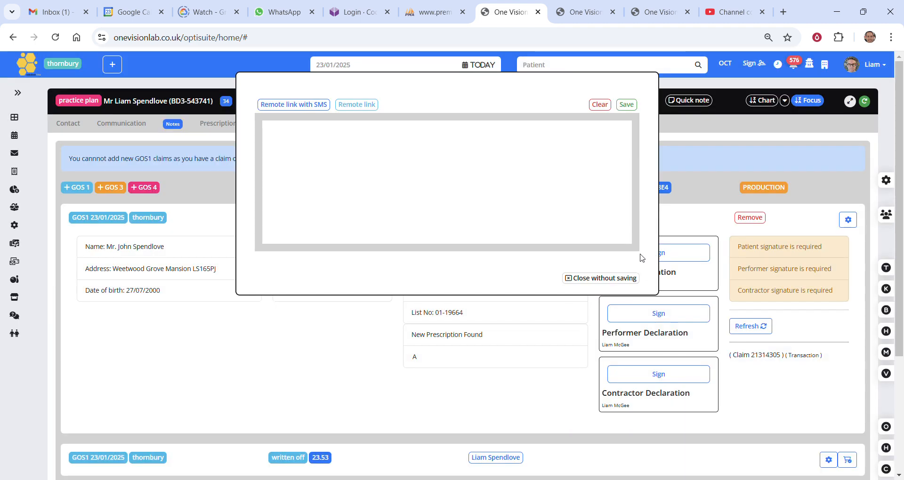
left_click_drag(363, 146, 611, 176)
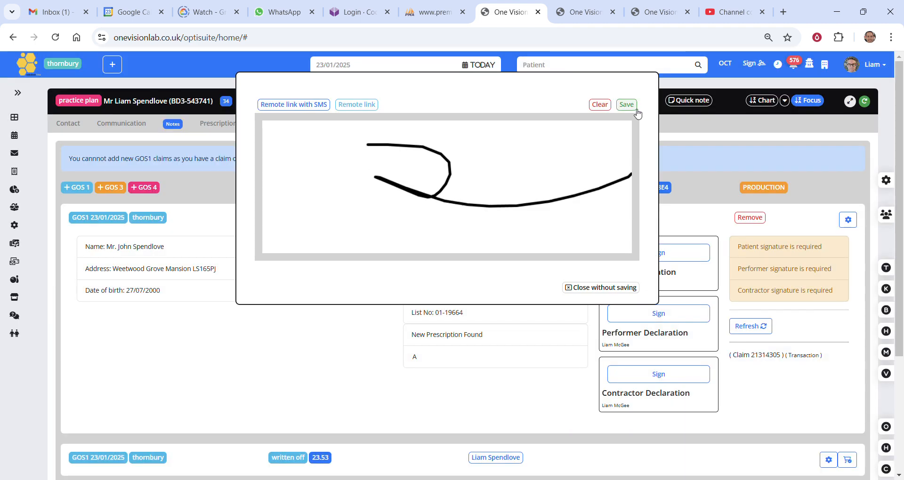
left_click(626, 104)
left_click(658, 333)
mouse_move(280, 144)
left_mouse_down()
mouse_move(325, 191)
mouse_move(547, 189)
left_mouse_up()
left_click(626, 104)
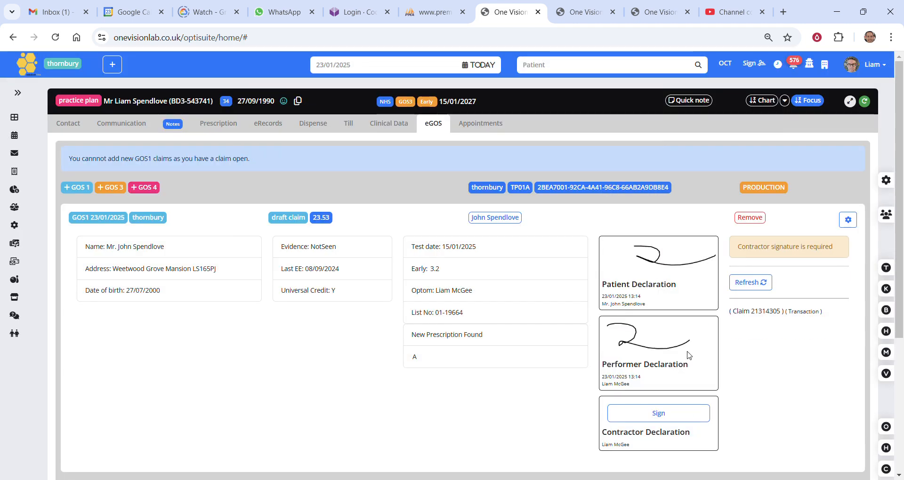
left_click(670, 414)
left_click_drag(313, 162, 565, 171)
left_click(626, 104)
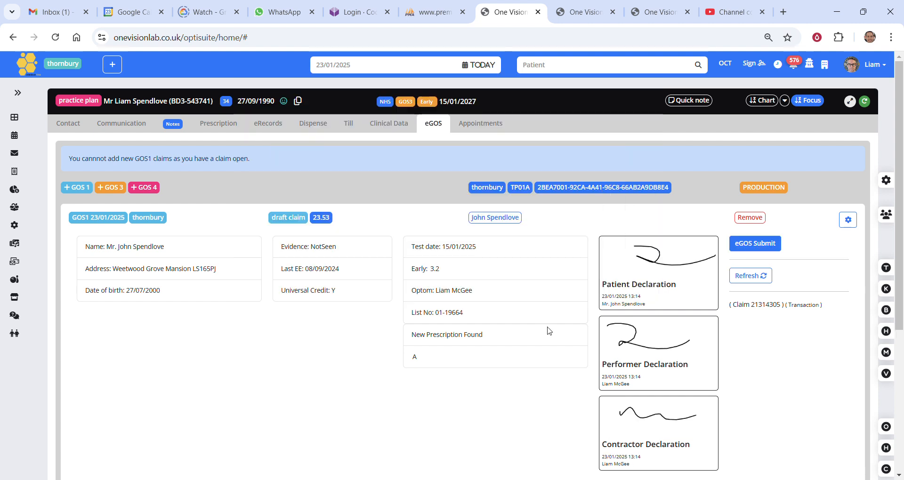
Reopen the patient declaration's signature pad to view the remote link options, and close it without a new signature.
left_click(617, 254)
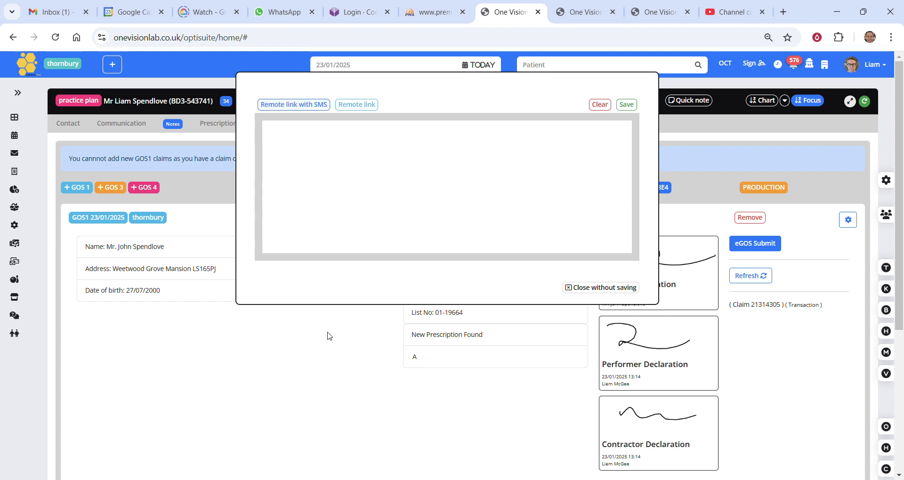
left_click(600, 105)
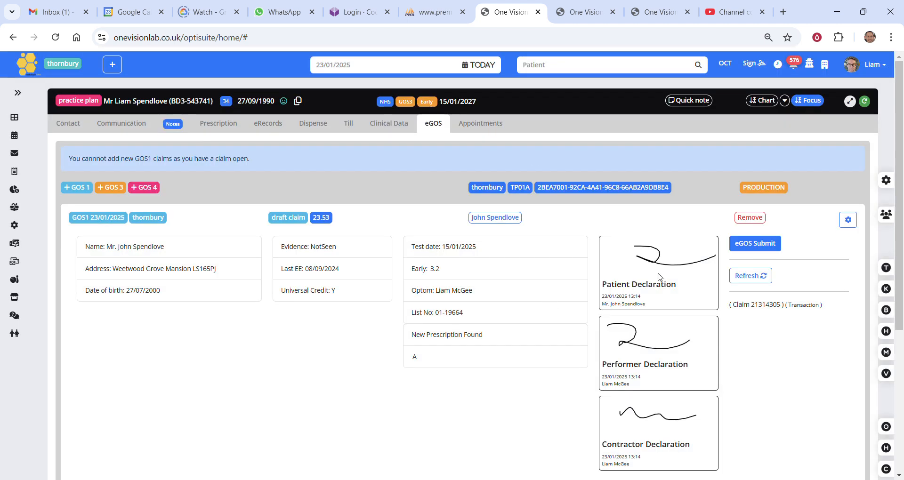
left_click(743, 281)
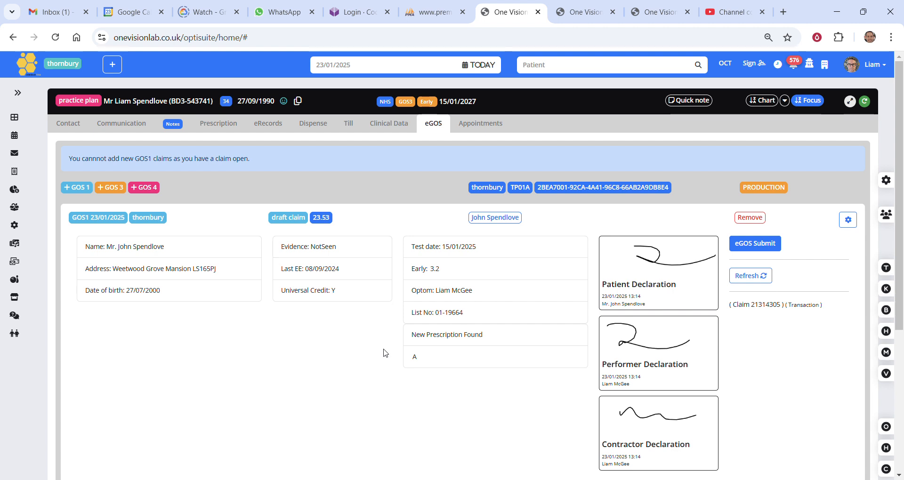
In the patient's contact record, deselect the uc benefit eligibility, select diabetic under NHS eligibility and check the establishment fields.
left_click(73, 123)
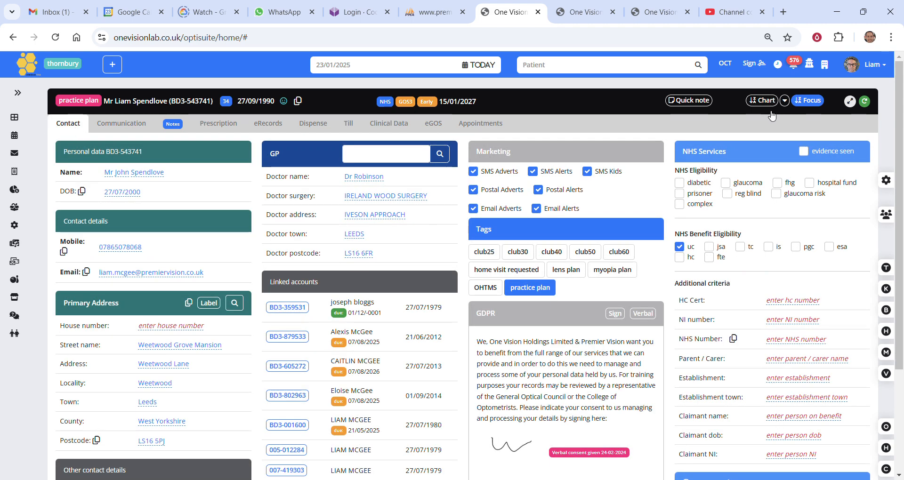
left_click(680, 247)
left_click(678, 183)
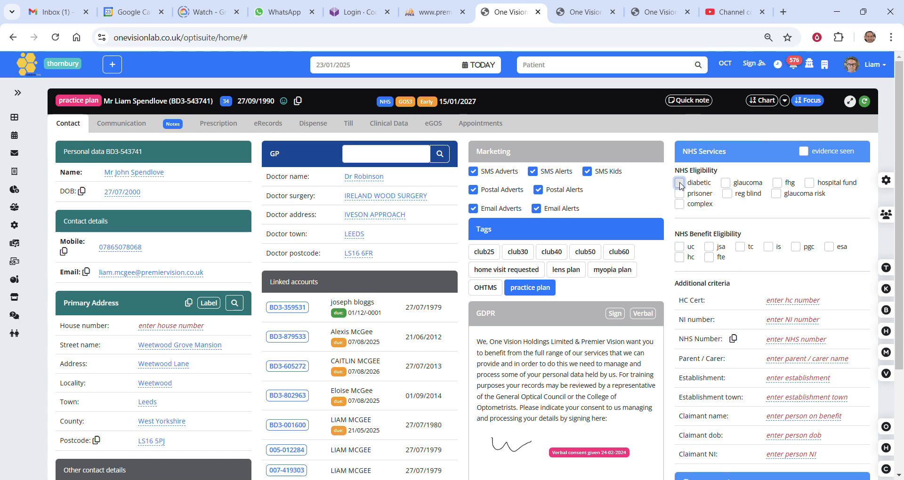
scroll(691, 195, "down", 3)
scroll(735, 263, "up", 2)
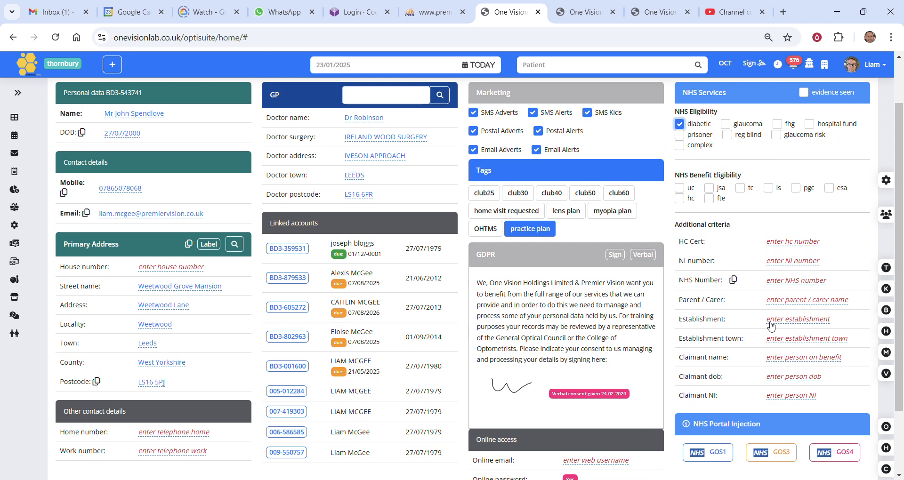
left_click_drag(736, 335, 871, 341)
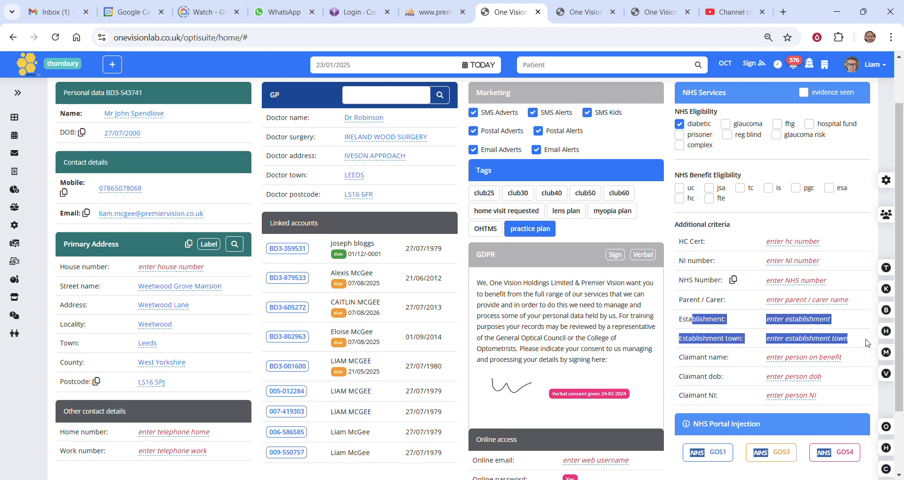
left_click(870, 341)
scroll(557, 262, "up", 1)
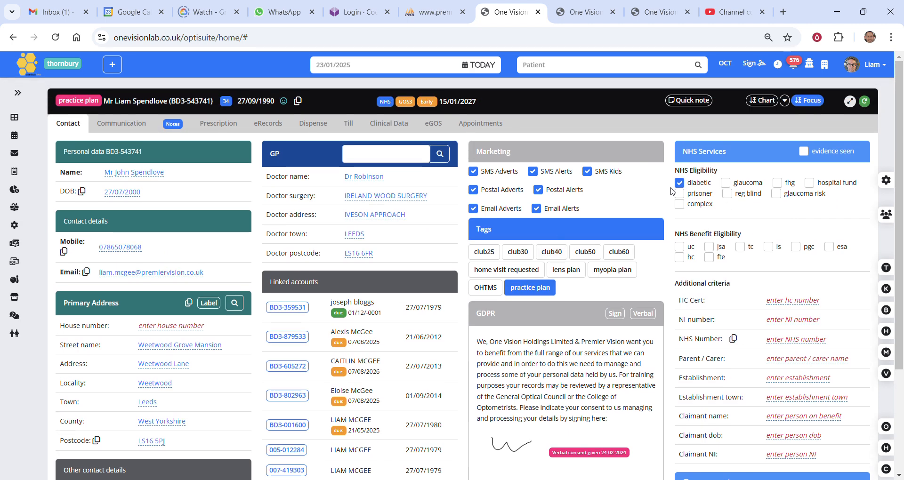
Refresh the draft GOS 1 claim and examine its eligibility reason and outstanding requirements.
left_click(433, 123)
left_click(759, 276)
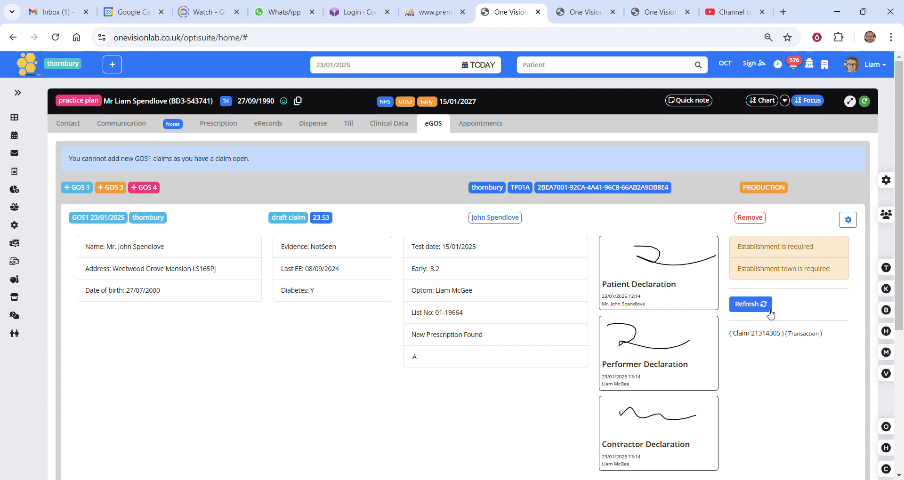
left_click_drag(286, 291, 311, 294)
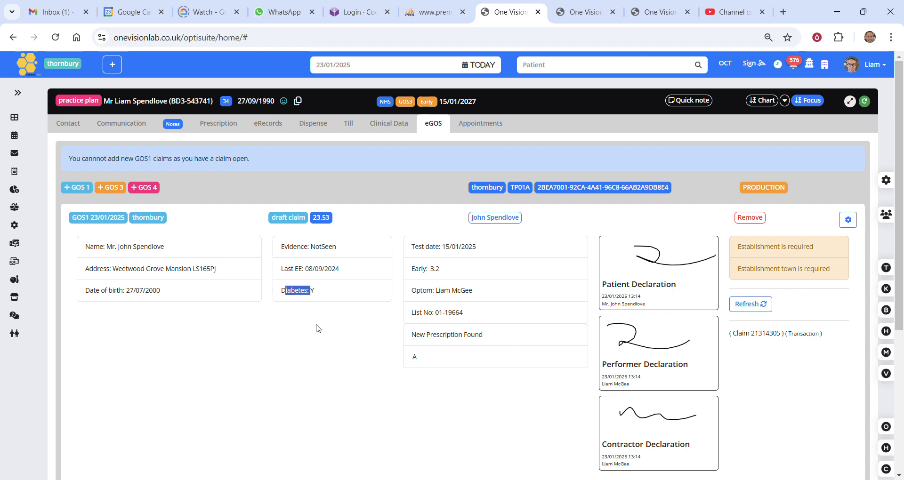
left_click_drag(747, 246, 813, 247)
triple_click(758, 273)
left_click(805, 308)
left_click(741, 300)
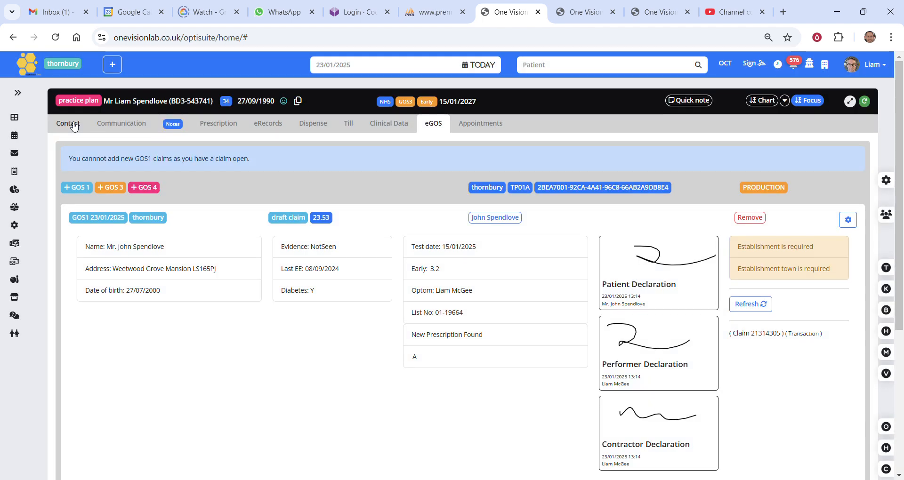
Enter "surgey" as the patient's establishment and "bradford" as the establishment town, and refresh the draft claim.
left_click(68, 123)
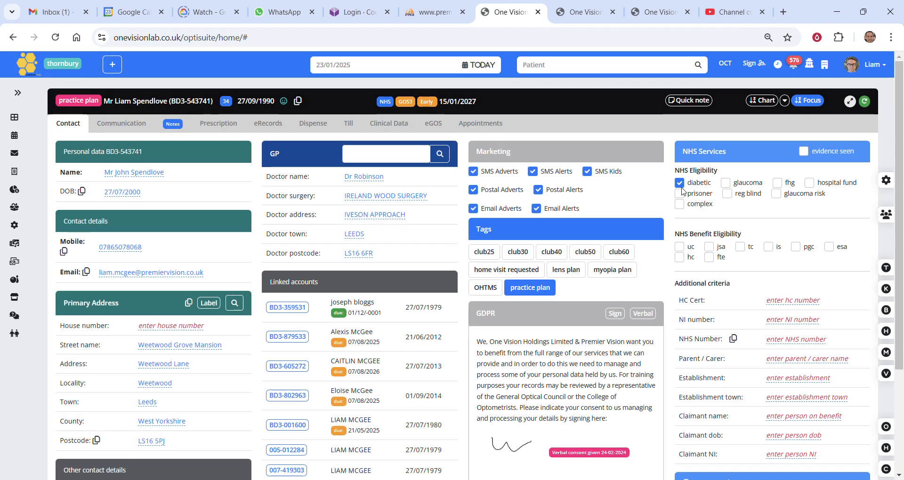
left_click(781, 384)
type("surgey")
key("Return")
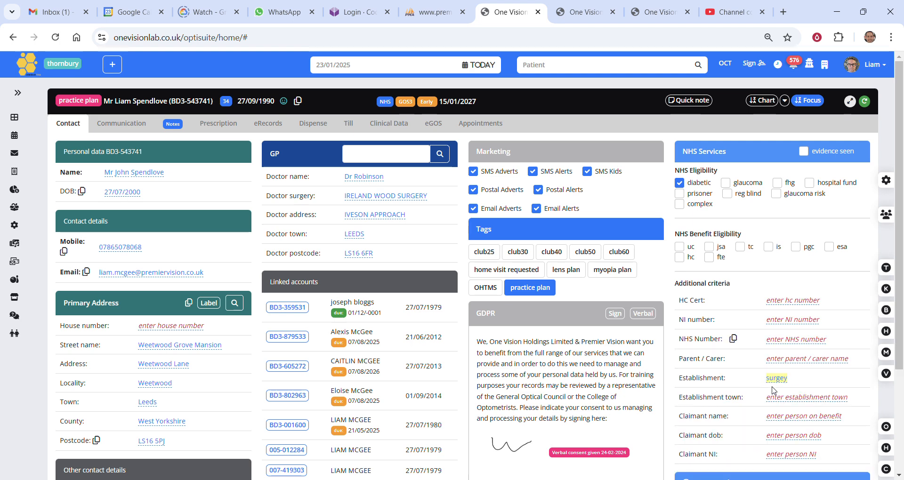
left_click(780, 401)
type("bradford")
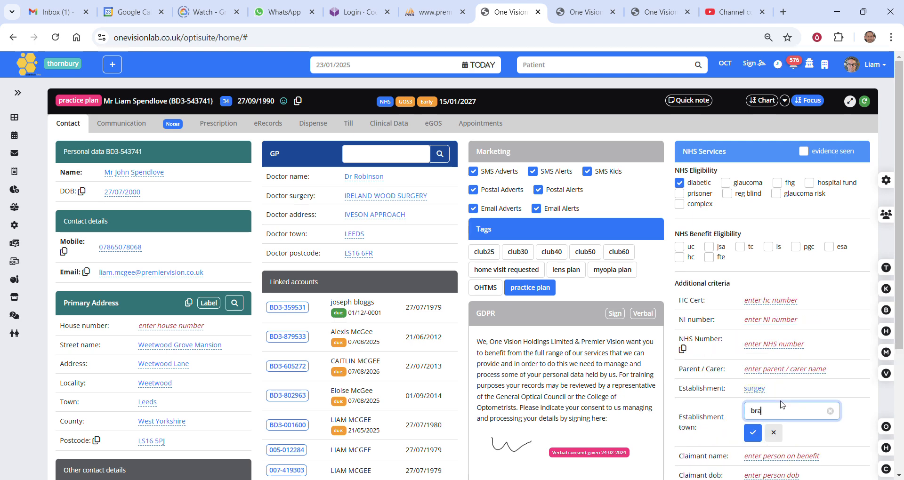
left_click(753, 432)
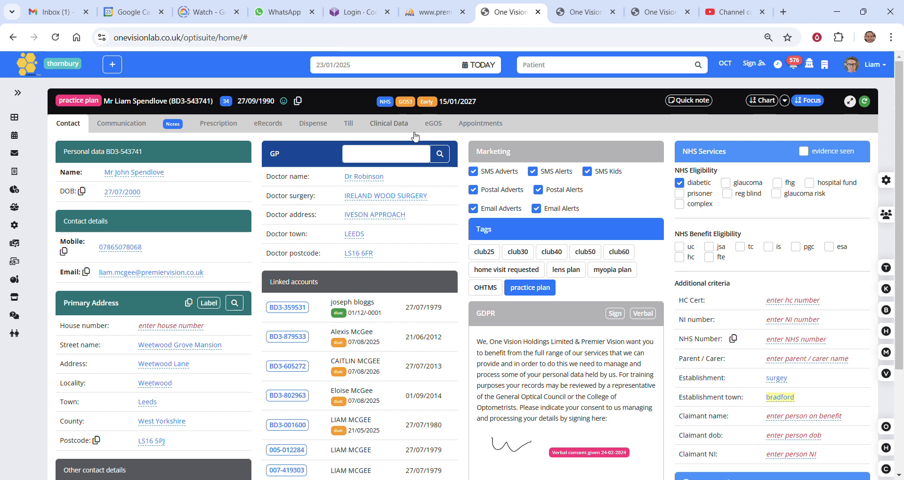
left_click(435, 123)
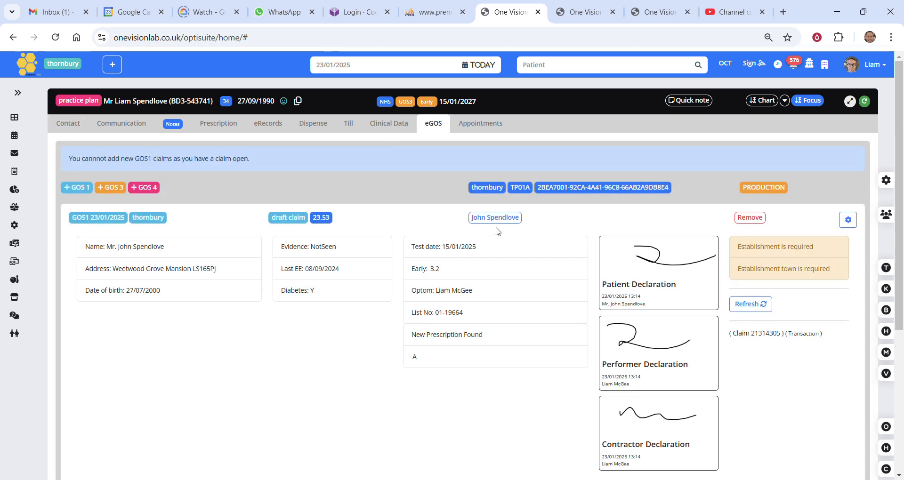
left_click(760, 305)
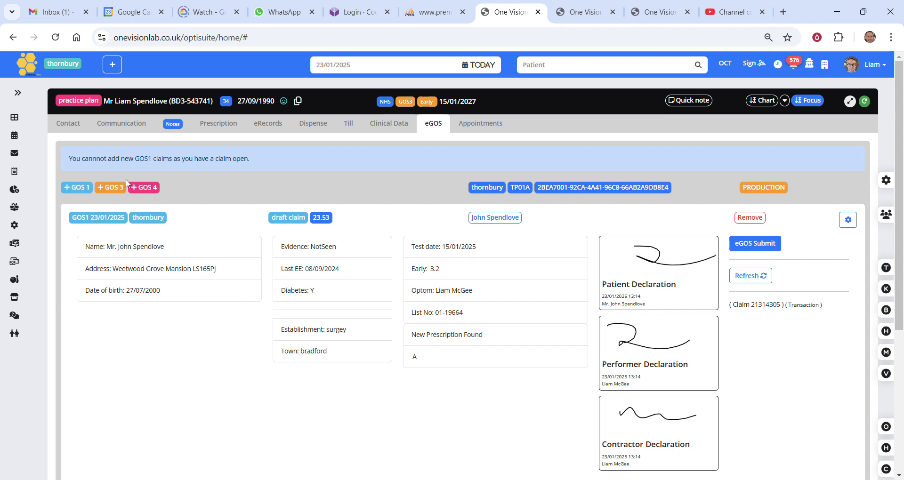
Clear the establishment and establishment town values in the patient's additional NHS criteria.
left_click(69, 124)
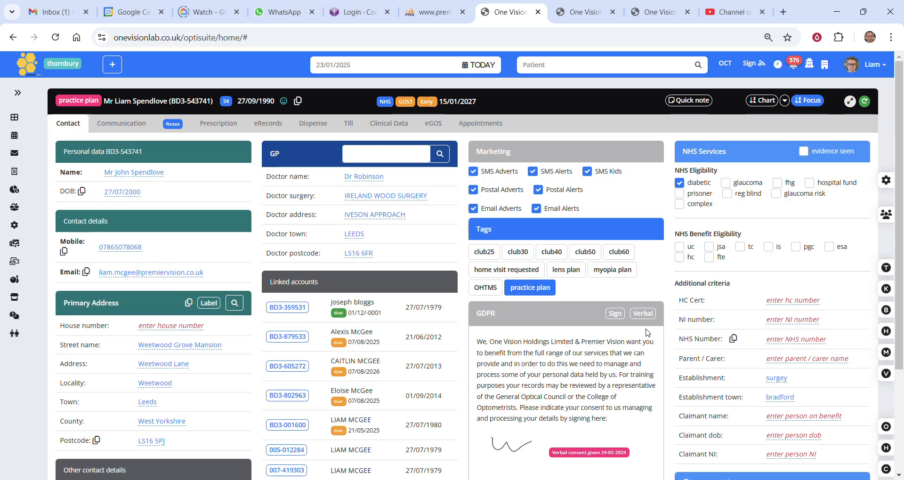
left_click(777, 379)
key("BackSpace")
key("BackSpace")
key("BackSpace")
key("BackSpace")
key("BackSpace")
key("BackSpace")
left_click(754, 414)
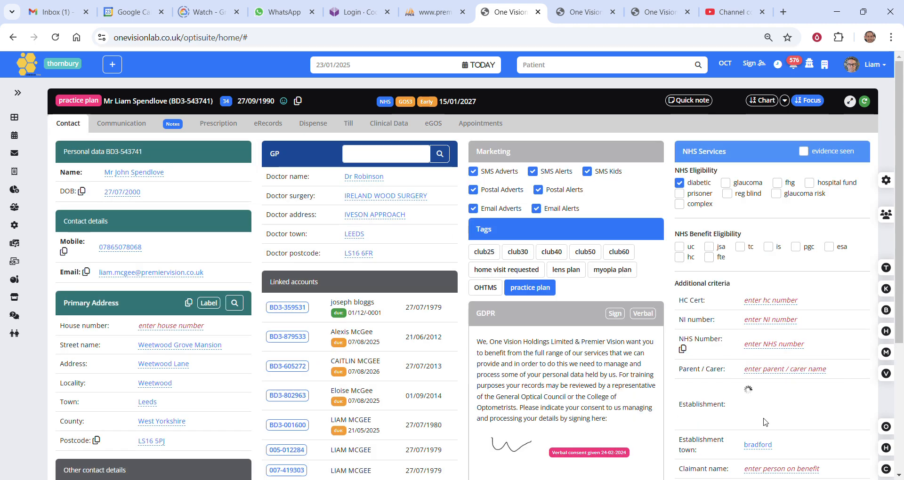
left_click(776, 410)
key("BackSpace")
key("BackSpace")
key("BackSpace")
key("BackSpace")
key("BackSpace")
key("BackSpace")
key("BackSpace")
key("BackSpace")
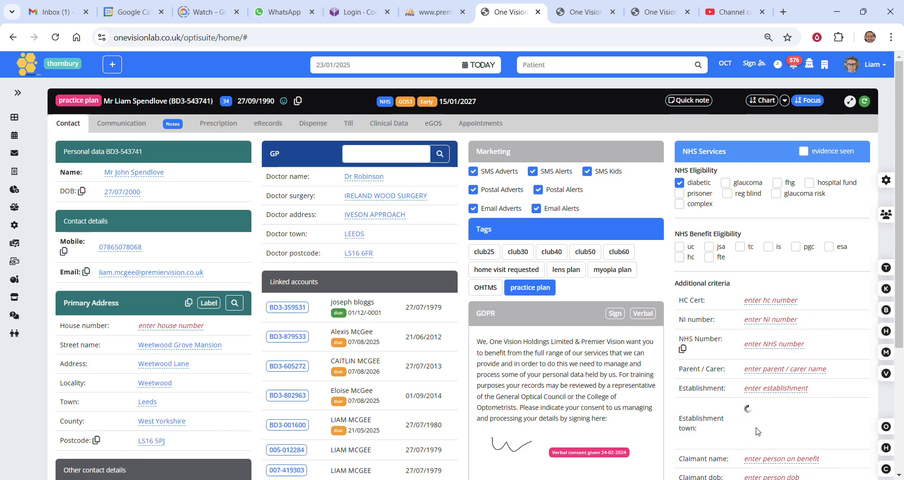
left_click(753, 433)
Select the uc benefit eligibility, deselect diabetic, and return to the patient's eGOS claims.
left_click(679, 246)
left_click(679, 182)
left_click(434, 124)
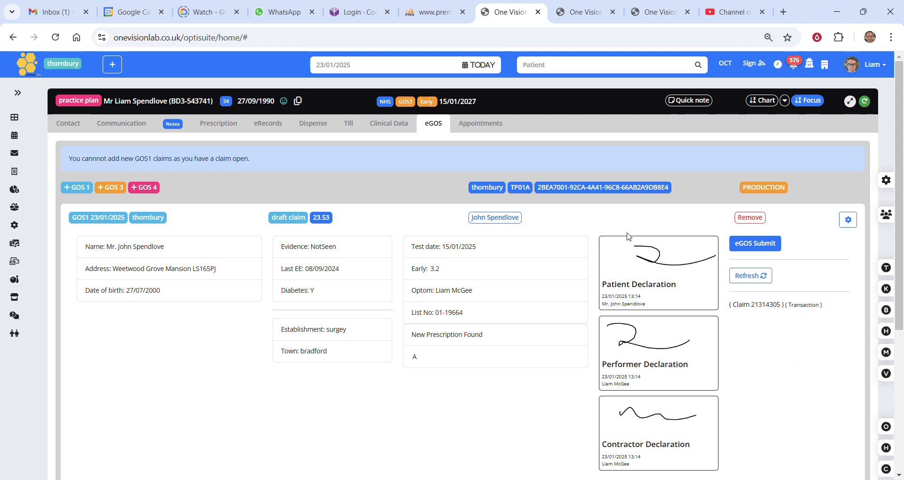
View the manual status options of the draft GOS 1 claim and cancel without choosing one.
scroll(657, 237, "down", 1)
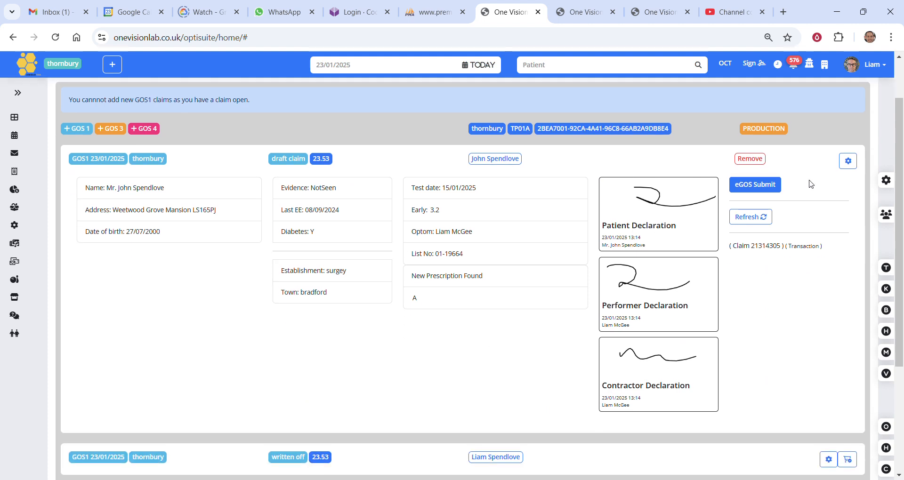
left_click(850, 166)
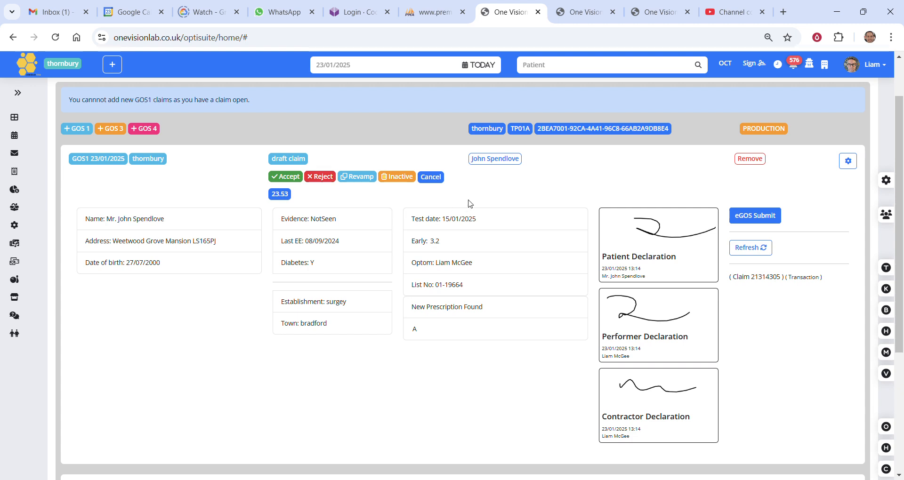
left_click(431, 178)
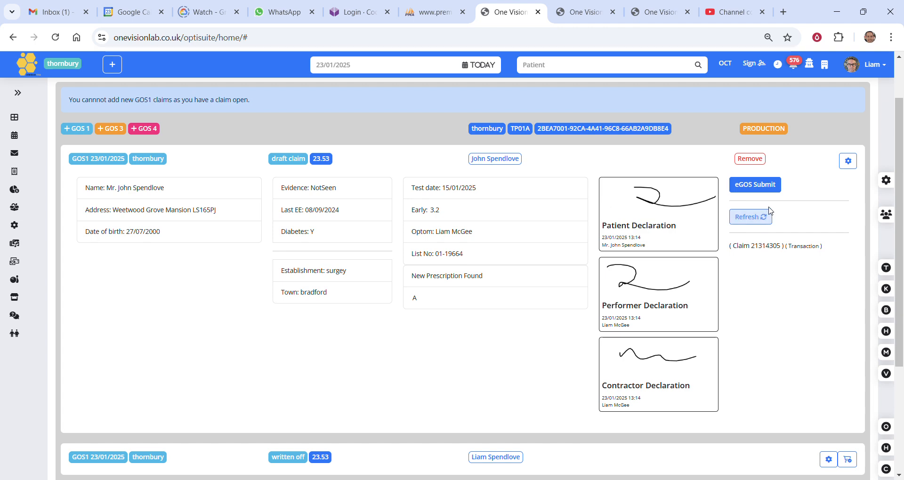
Submit the draft GOS 1 claim through eGOS and request a status update on it.
left_click(763, 188)
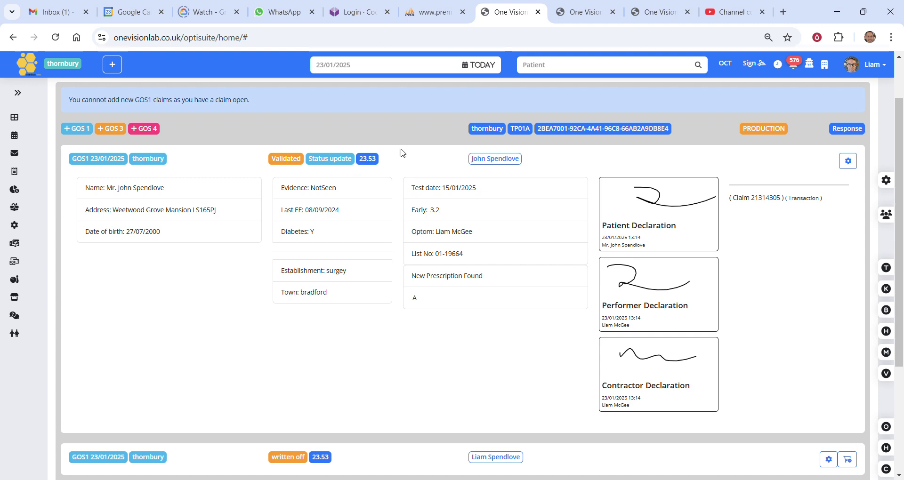
left_click(335, 165)
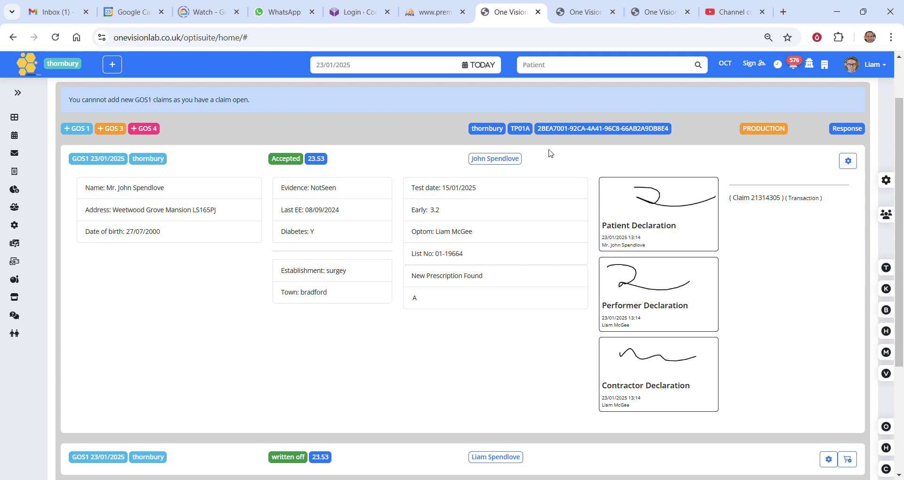
Start a new, empty order in the patient's till.
scroll(485, 209, "up", 2)
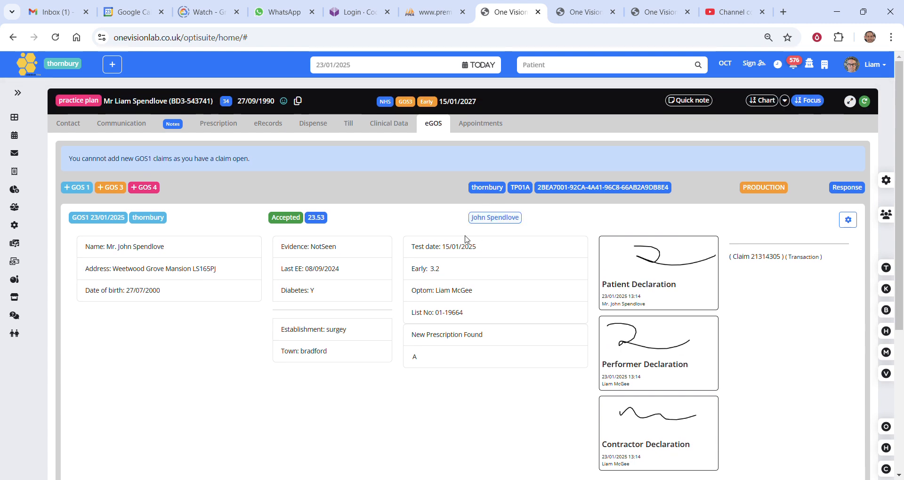
left_click(355, 126)
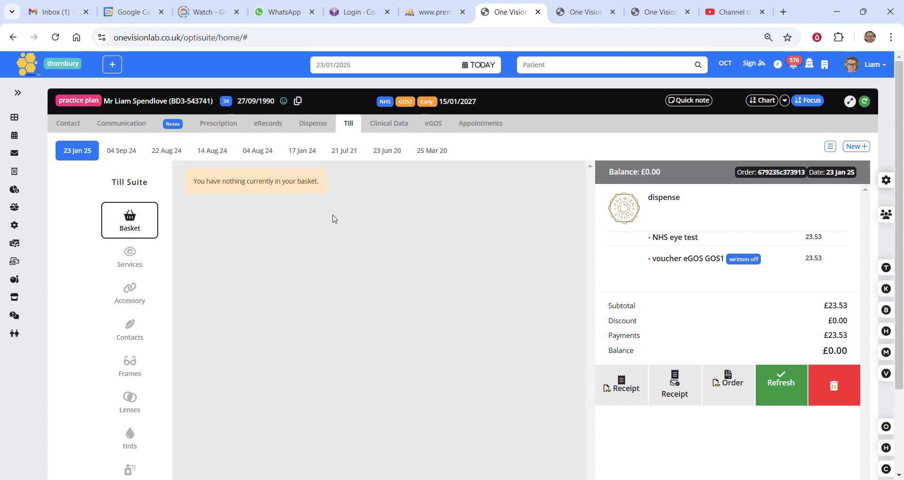
left_click(855, 147)
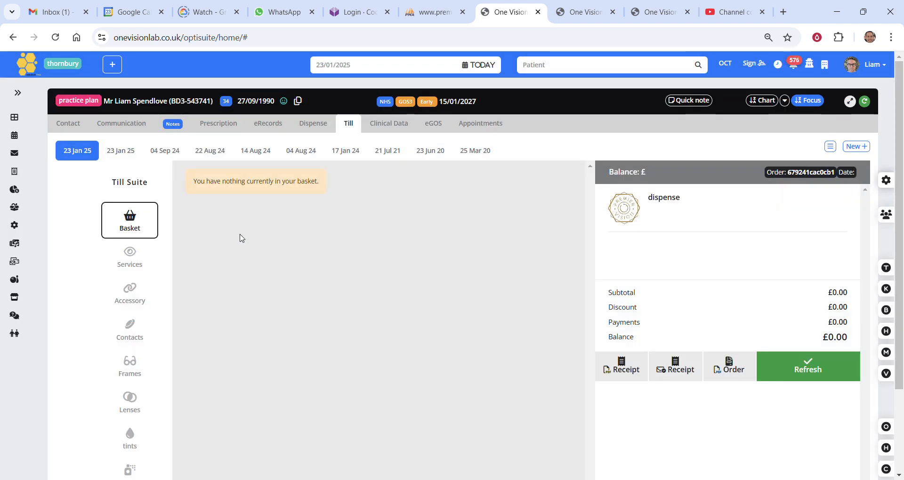
Add the NHS eye test service to the new order and pay it with the accepted eGOS GOS1 23.53 voucher.
left_click(140, 267)
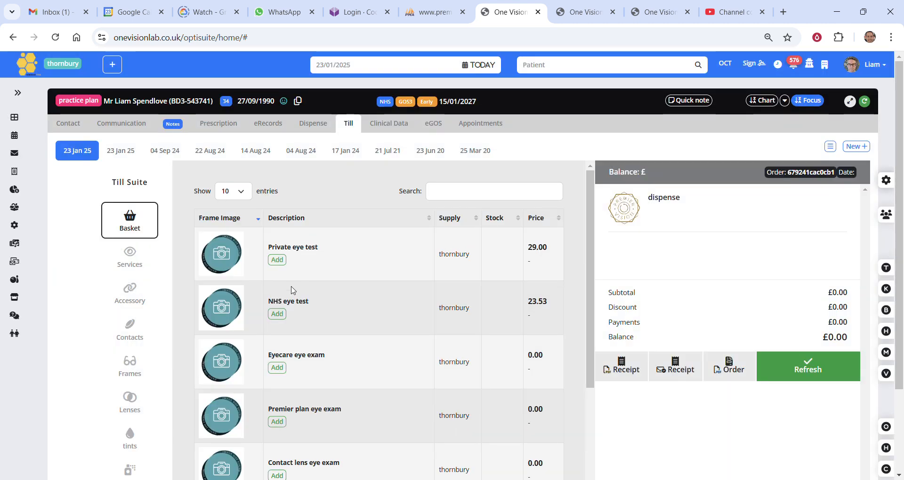
left_click(281, 318)
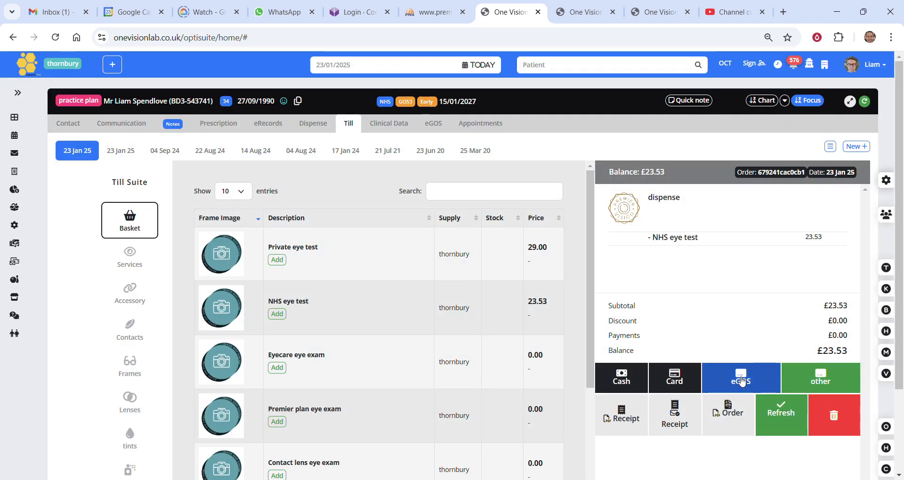
left_click(742, 382)
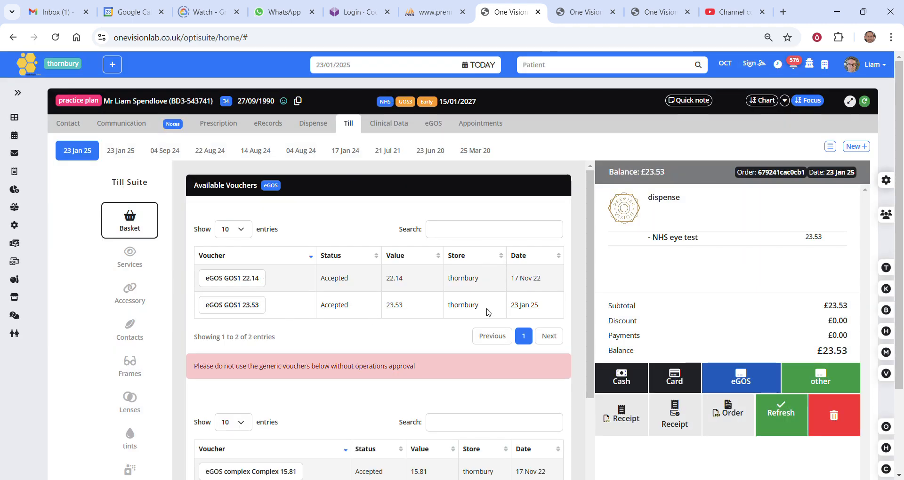
left_click(255, 307)
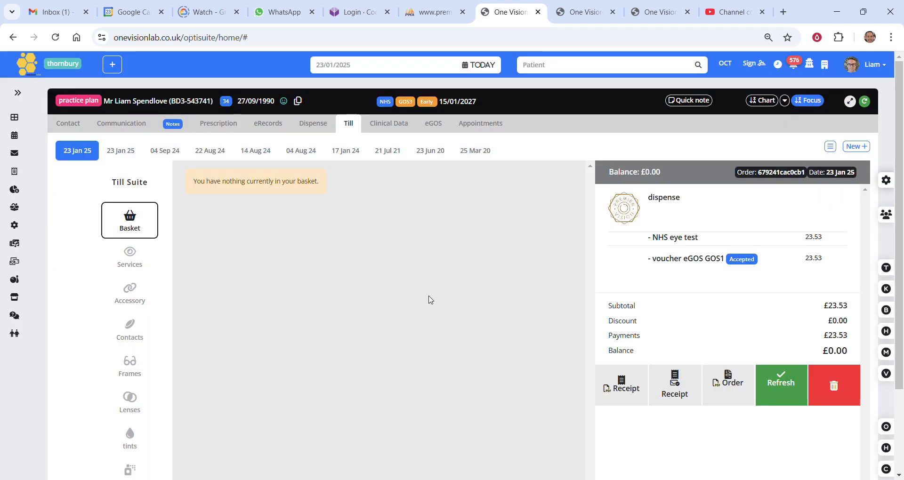
Check the accepted GOS 1 claim's linked order in eGOS and view its manual status options.
left_click(433, 124)
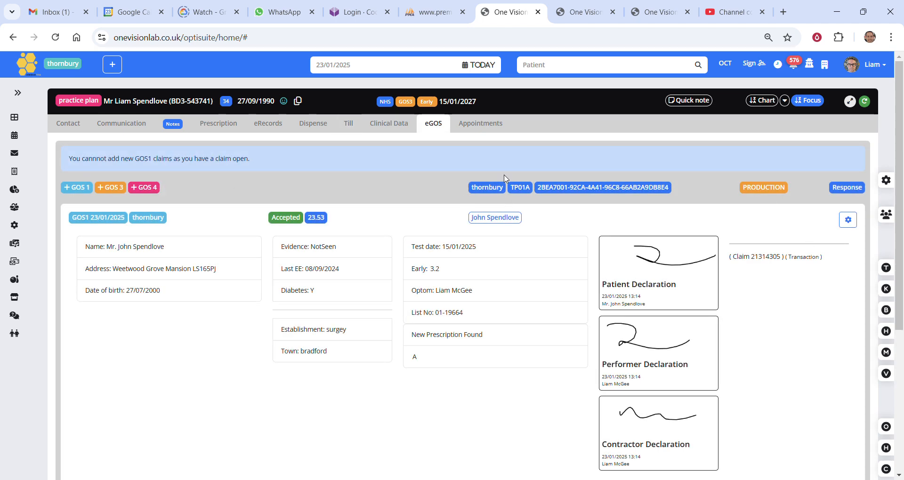
left_click(433, 125)
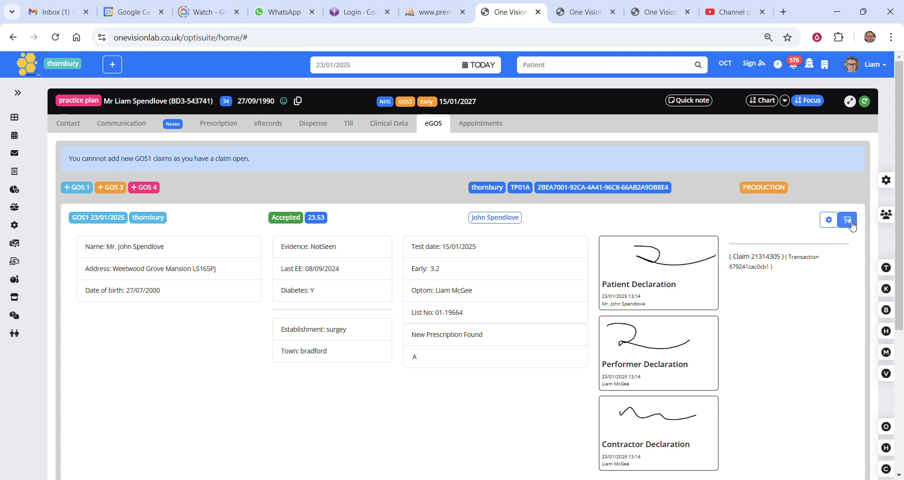
left_click(854, 223)
left_click(829, 219)
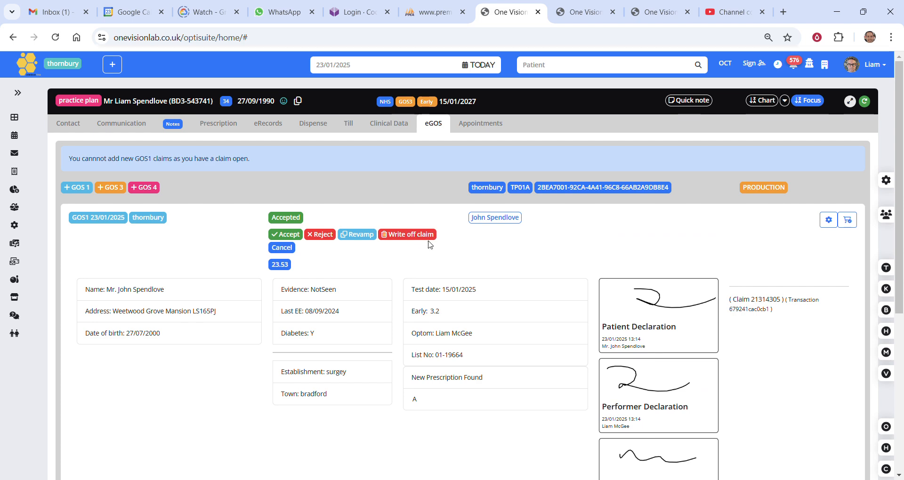
Review the eye test and voucher lines of the other 23 Jan 25 order in the till.
left_click(352, 126)
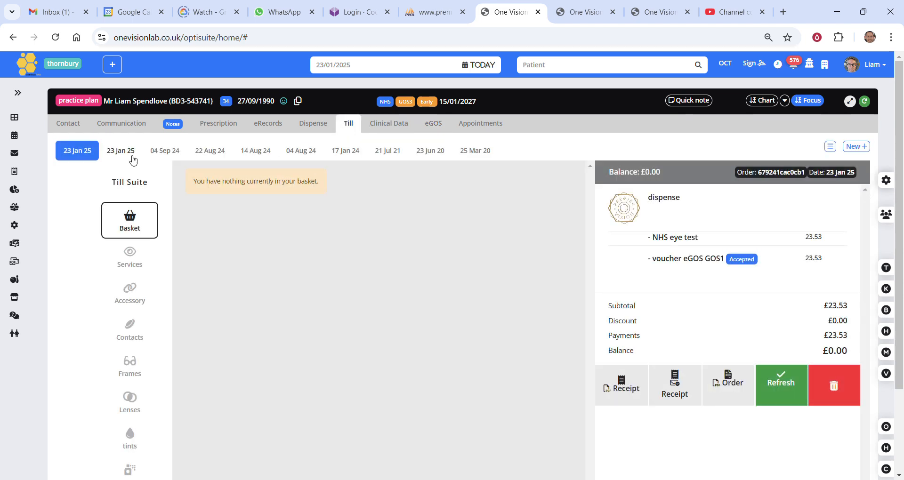
left_click(132, 158)
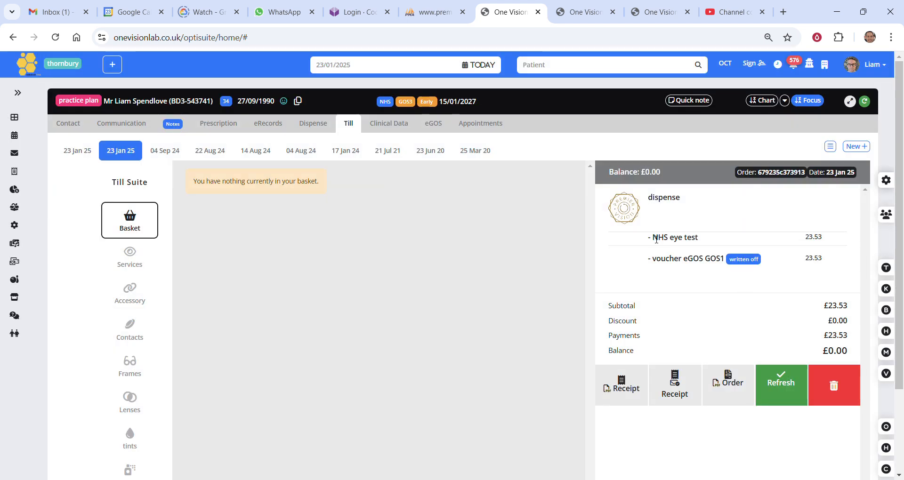
left_click_drag(651, 238, 714, 238)
left_click_drag(665, 258, 821, 278)
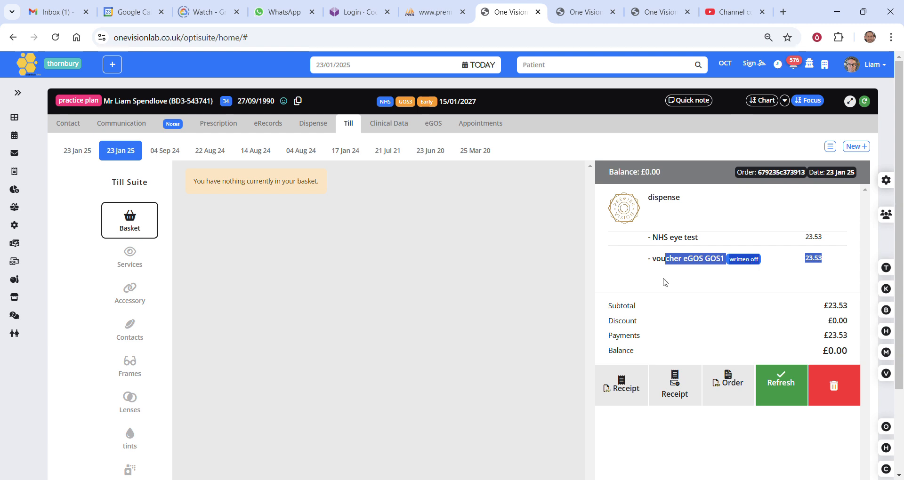
left_click(433, 218)
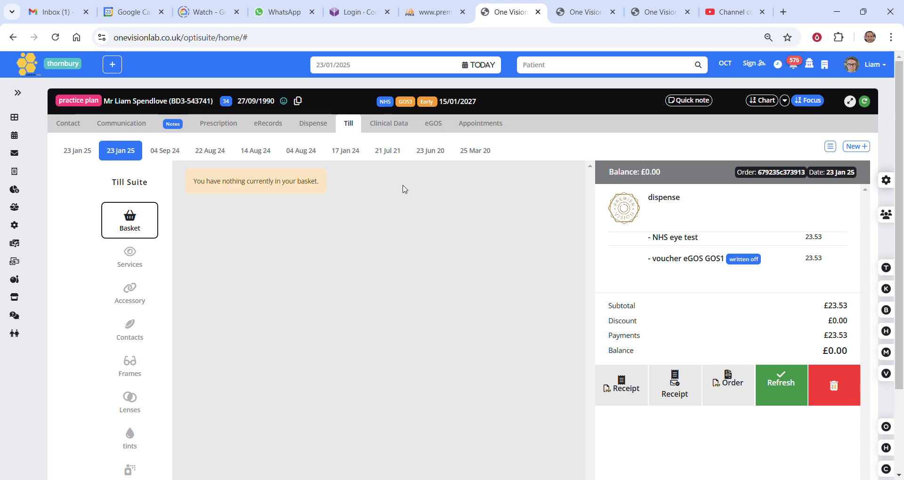
Return to the eGOS claims, cancel the accepted GOS 1 claim's status options and collapse its details.
left_click(433, 123)
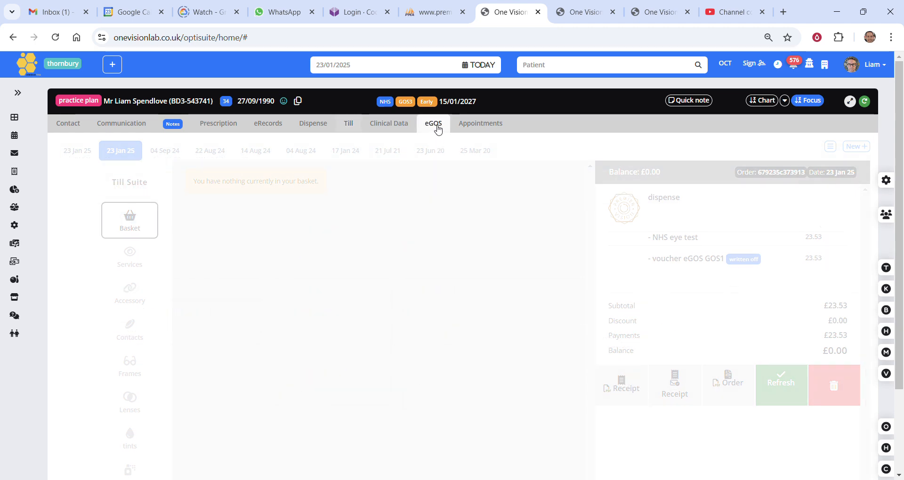
scroll(419, 173, "down", 1)
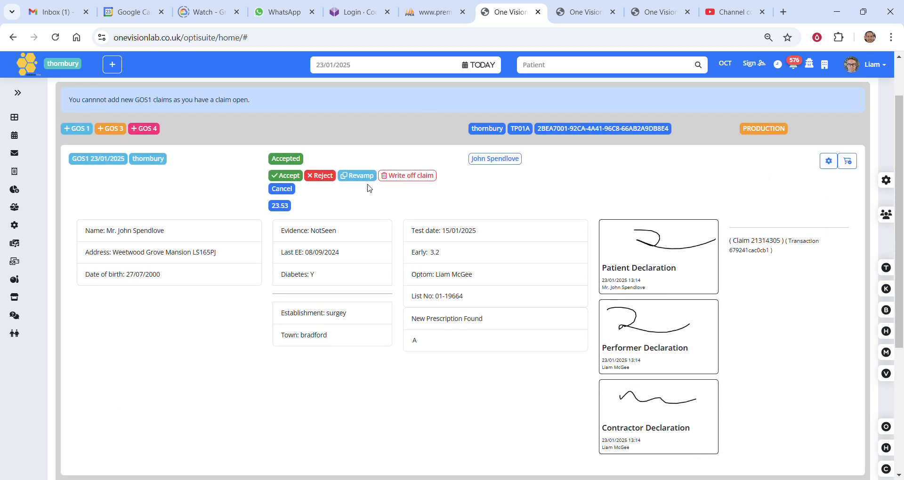
left_click(281, 188)
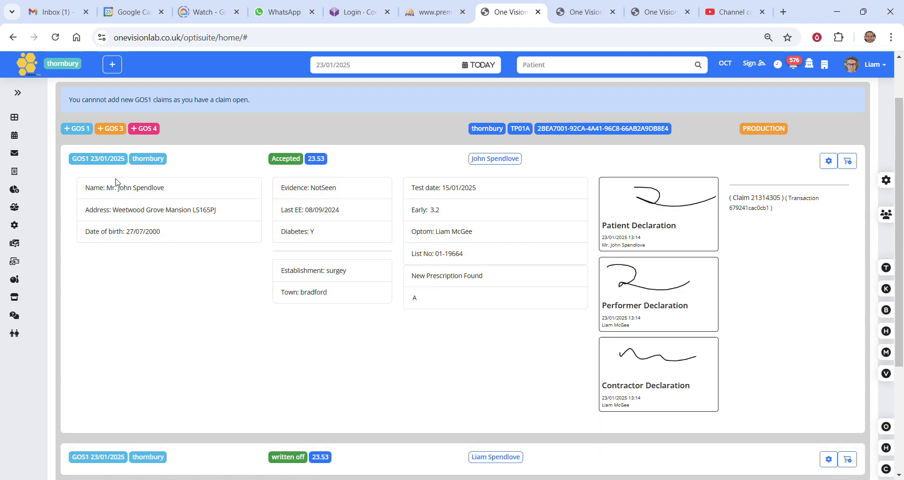
left_click(101, 164)
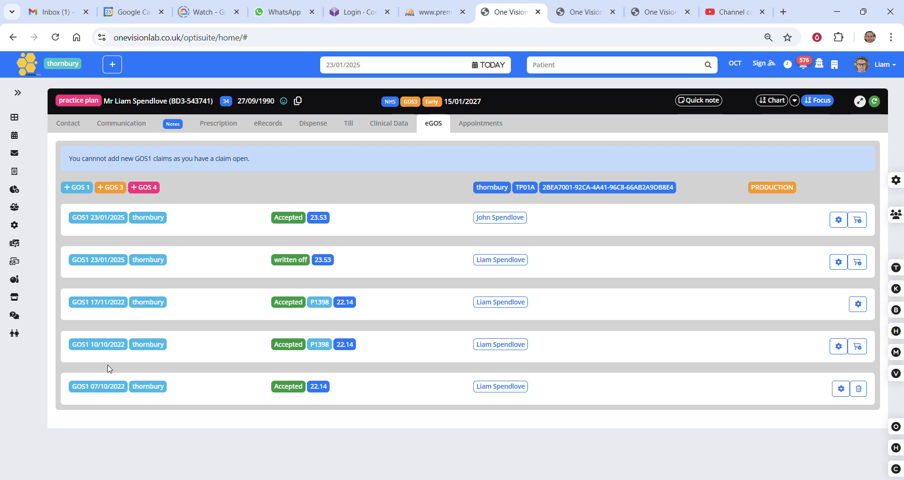
Examine the GOS1 17/11/2022 claim and the explanation of its P1398 code, and collapse the claim again.
left_click(106, 305)
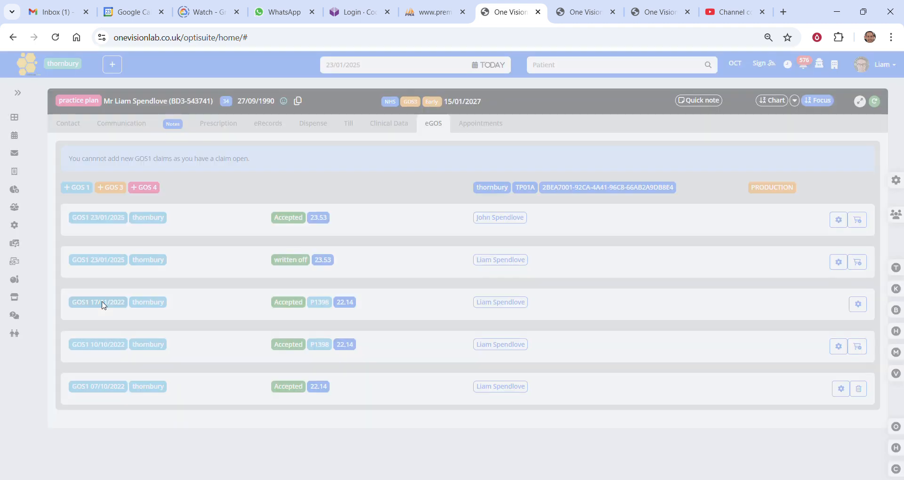
scroll(113, 297, "down", 3)
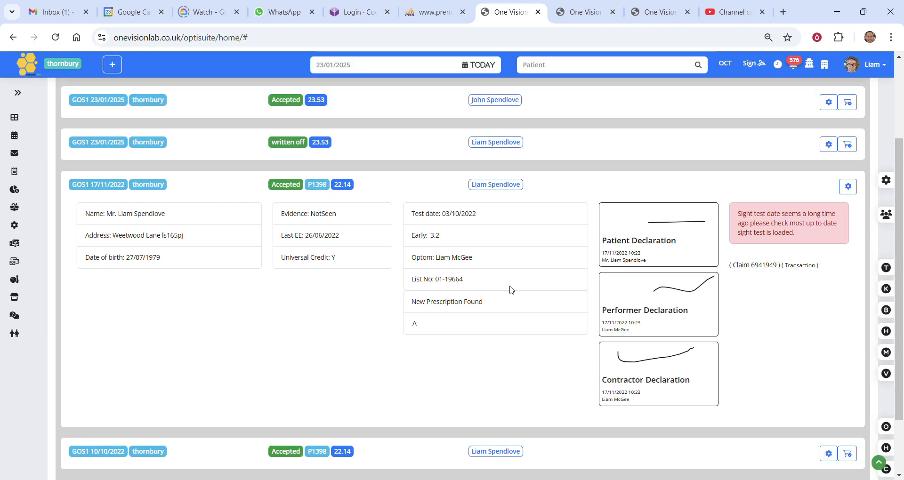
scroll(374, 356, "up", 2)
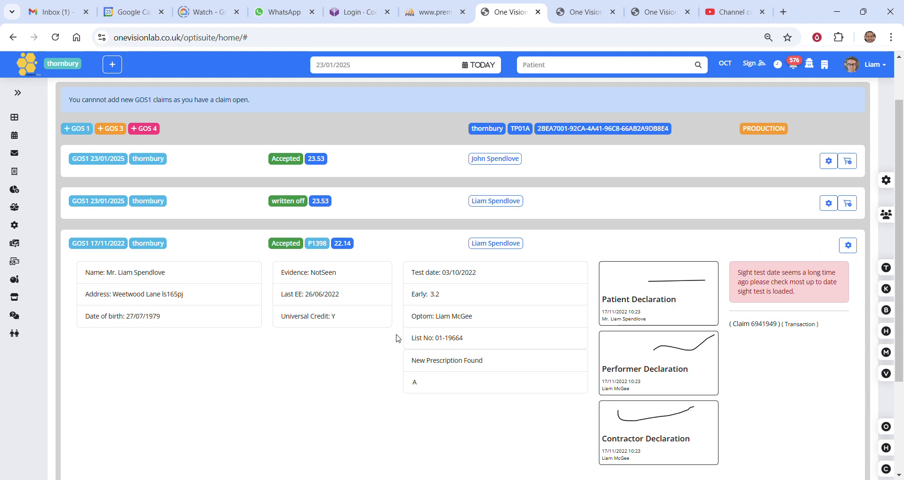
left_click(324, 244)
left_click_drag(310, 120, 533, 235)
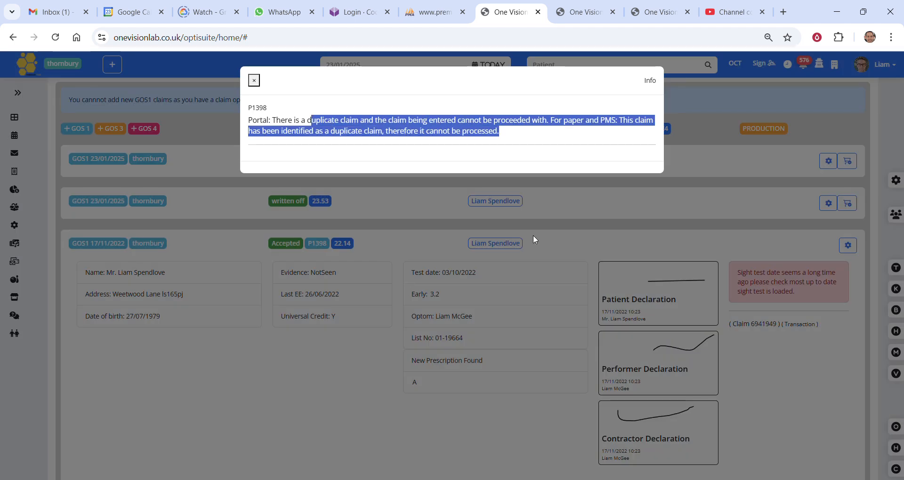
left_click(535, 312)
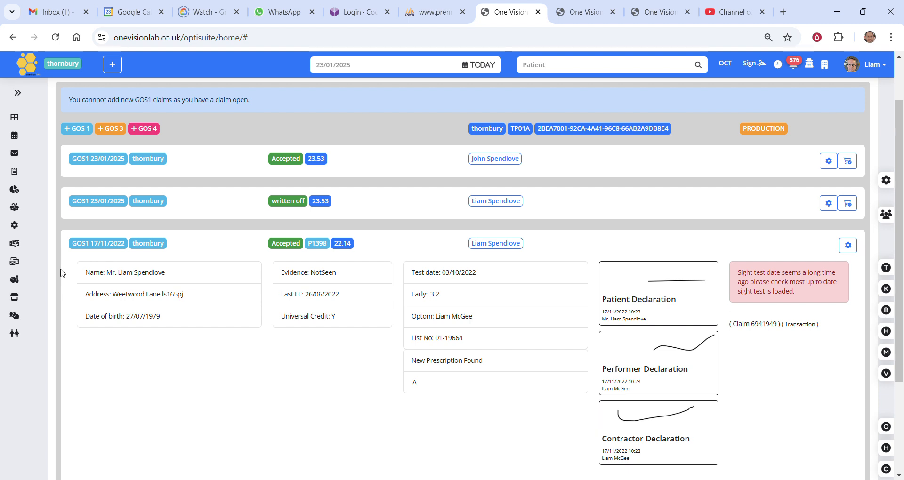
left_click(91, 245)
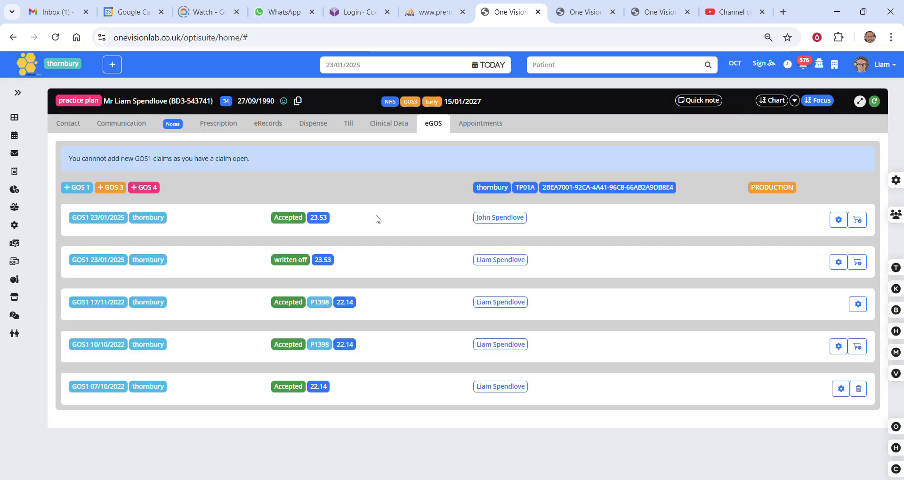
Create a new GOS 3 claim for the patient and review its sight test, voucher and distance details.
left_click(116, 188)
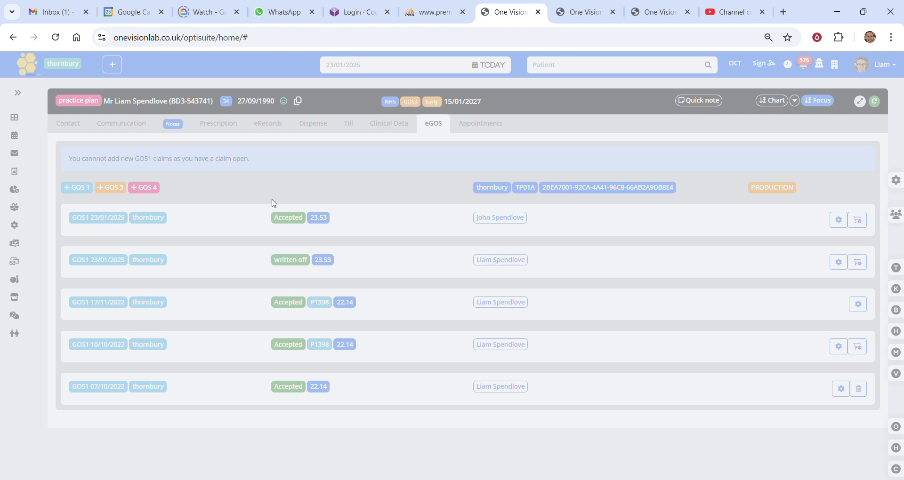
scroll(283, 202, "down", 1)
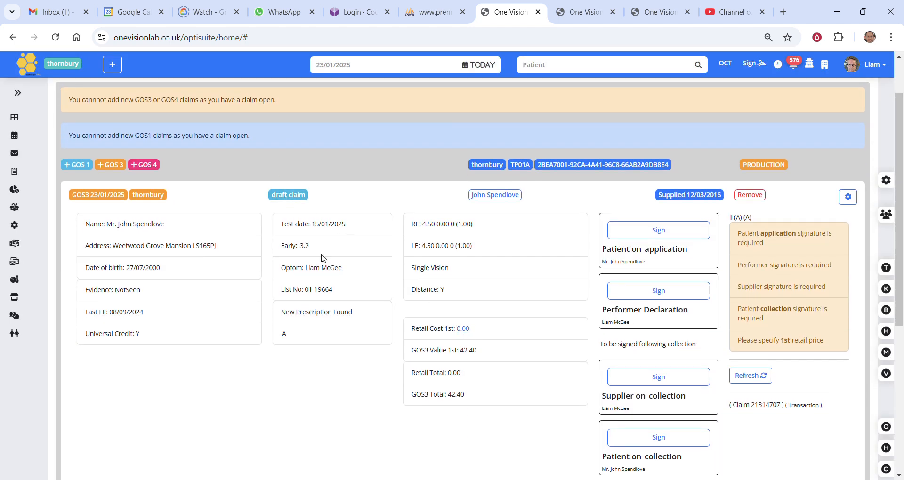
left_click_drag(286, 228, 329, 314)
left_click(326, 330)
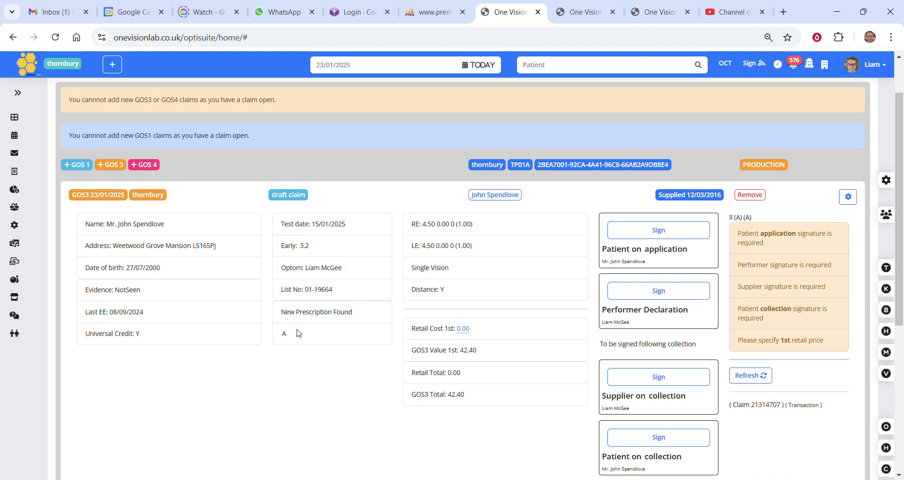
left_click_drag(426, 296, 424, 307)
scroll(423, 309, "up", 3)
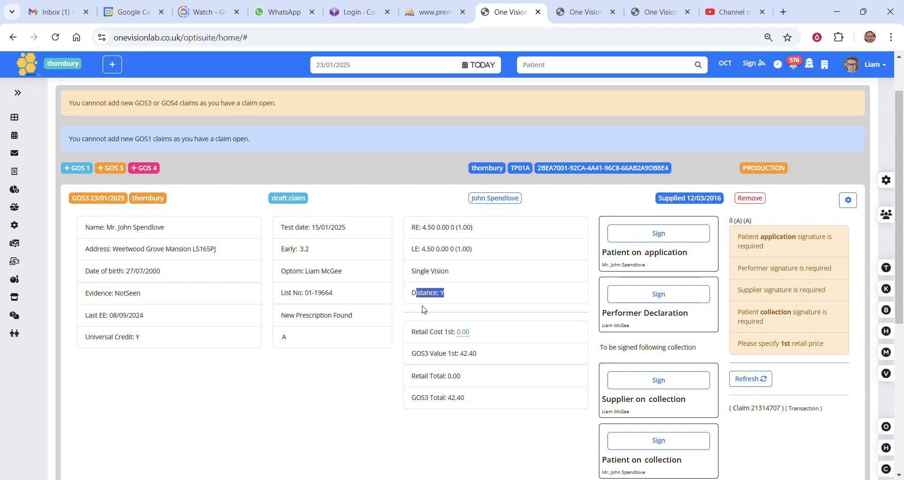
Check the voucher and SVDV settings of the 15/01/2025 spectacle prescription and cancel without saving.
left_click(220, 125)
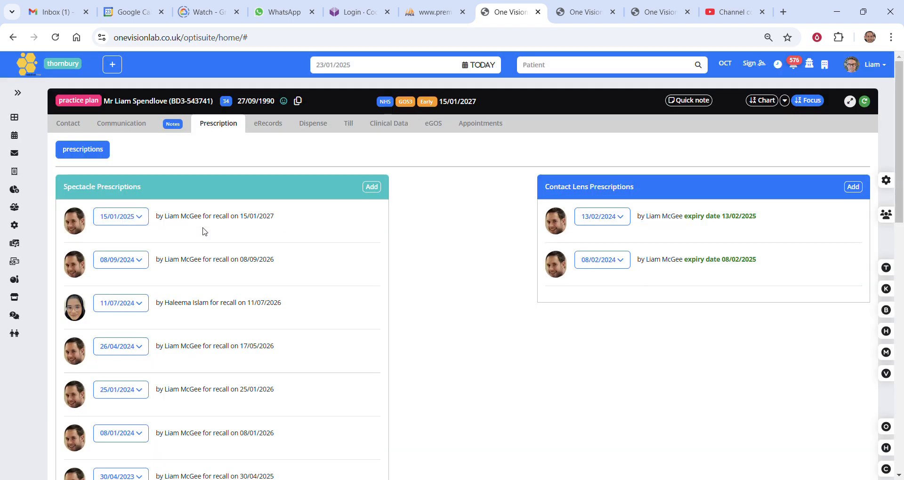
left_click(141, 217)
left_click(352, 306)
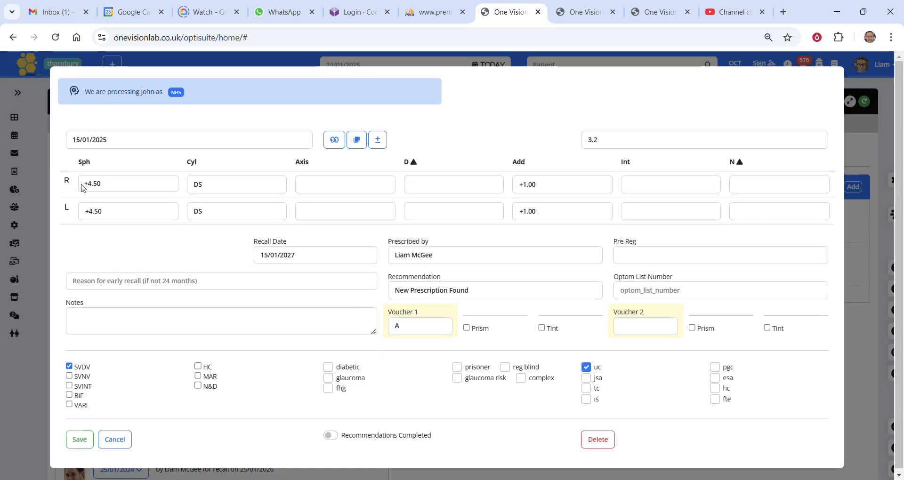
left_click(417, 329)
left_click(632, 327)
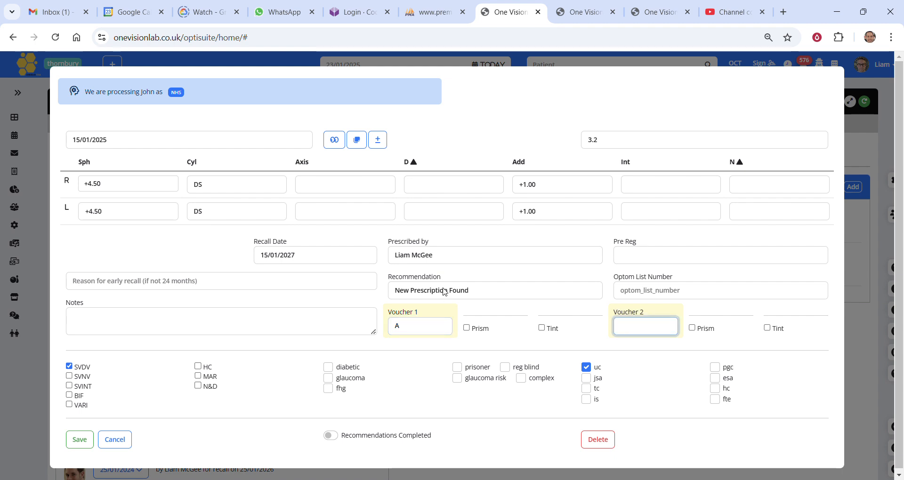
left_click(82, 372)
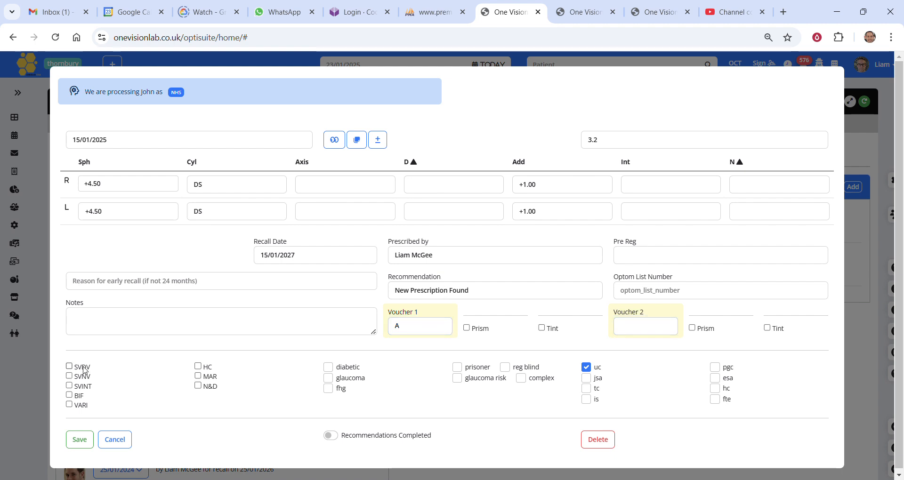
left_click(86, 372)
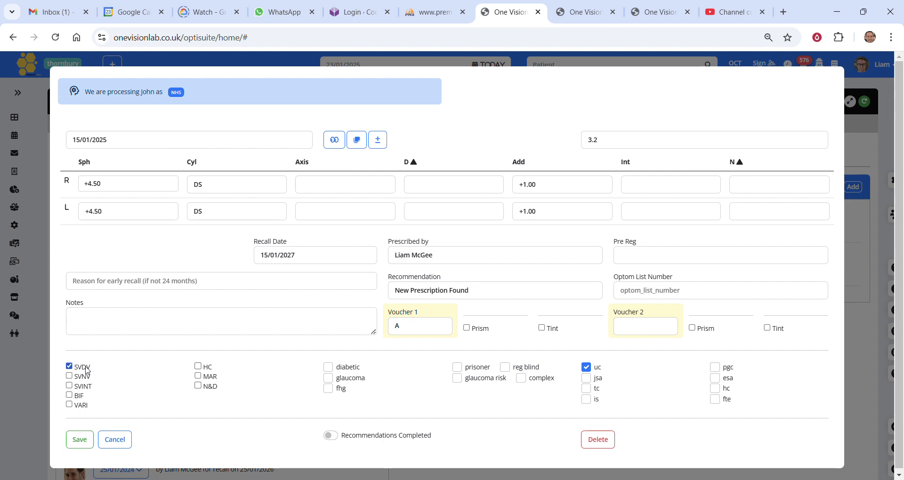
left_click(114, 439)
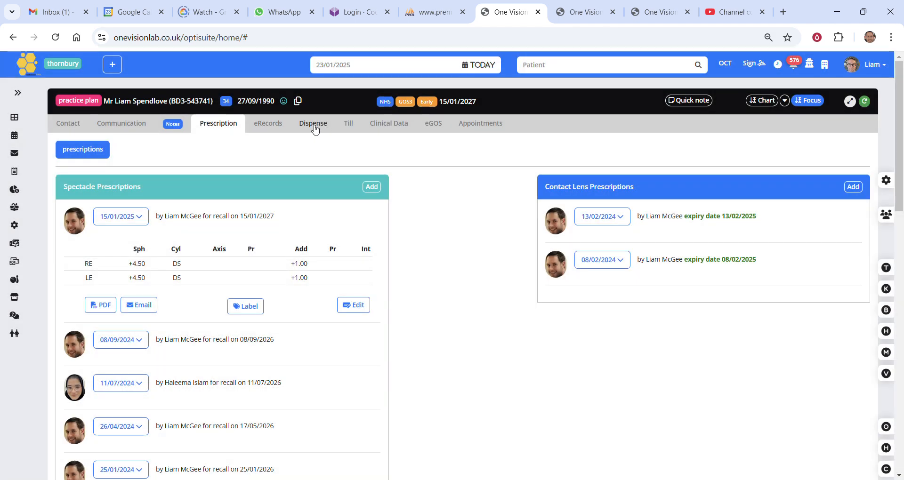
Refresh the draft GOS 3 claim in eGOS and review its outstanding signature requirements.
left_click(433, 123)
scroll(780, 385, "down", 1)
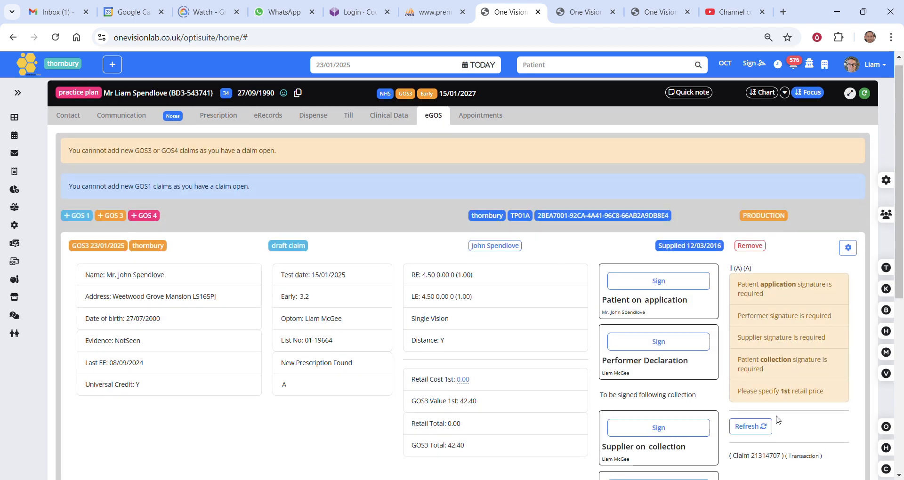
left_click(768, 376)
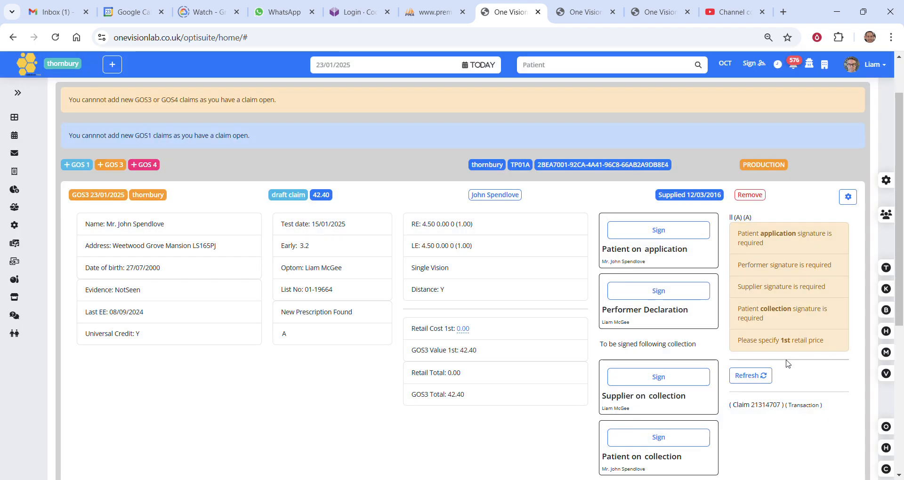
mouse_move(751, 234)
left_mouse_down()
mouse_move(765, 236)
mouse_move(780, 257)
mouse_move(833, 270)
left_mouse_up()
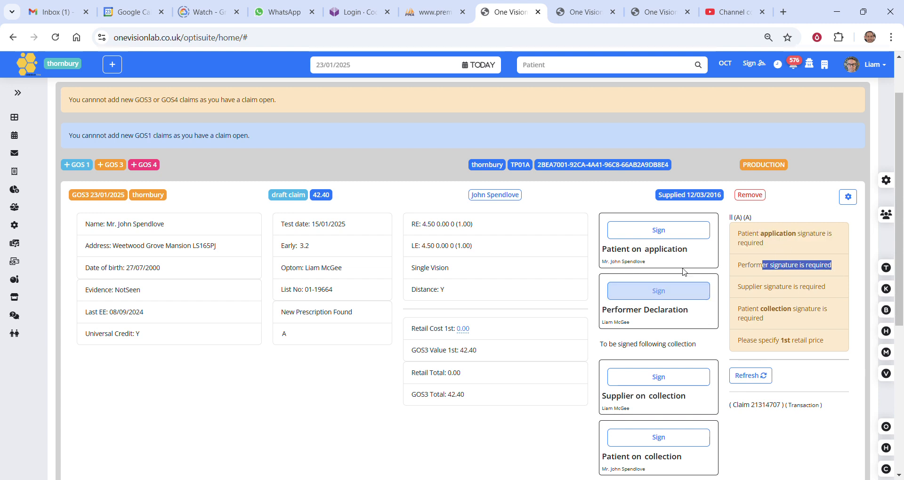
Sign the GOS 3 claim's patient application and performer declaration with freehand signatures and save both.
left_click(659, 231)
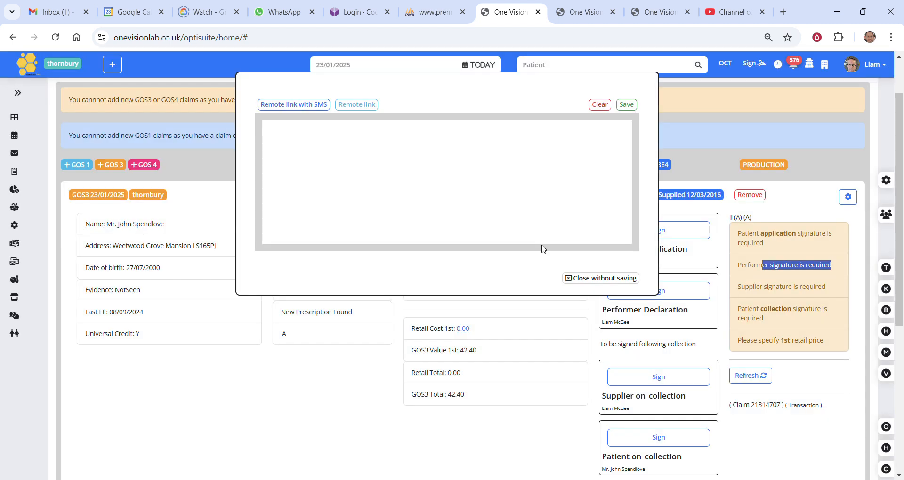
mouse_move(351, 163)
left_mouse_down()
mouse_move(332, 206)
mouse_move(536, 185)
left_mouse_up()
left_click(627, 104)
left_click(657, 308)
mouse_move(357, 190)
left_mouse_down()
mouse_move(368, 153)
mouse_move(590, 171)
left_mouse_up()
left_click(625, 104)
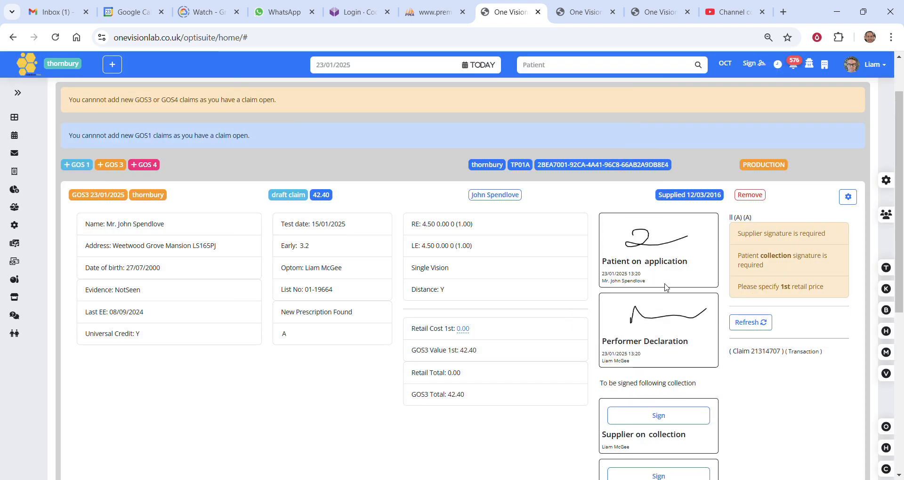
Set the draft GOS 3 claim's 1st retail cost to 99.00 and refresh the claim to check its outstanding requirements.
left_click(735, 321)
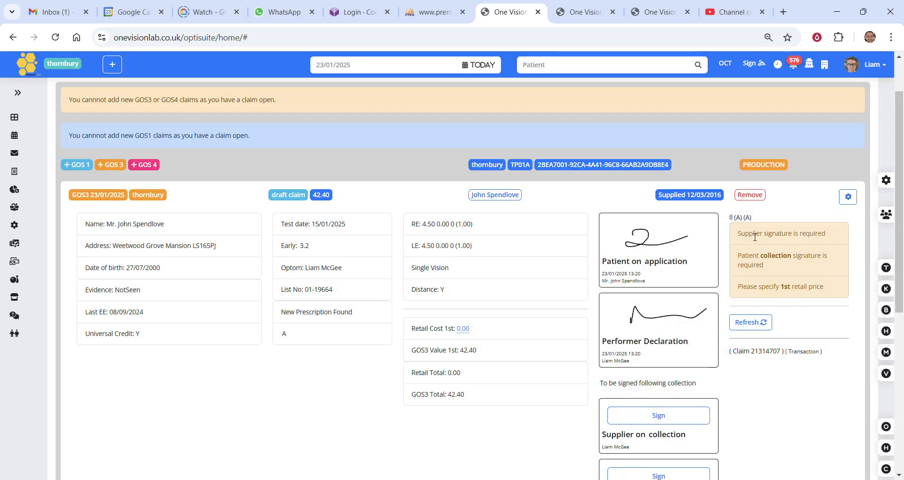
mouse_move(749, 234)
left_mouse_down()
mouse_move(772, 238)
mouse_move(773, 250)
left_mouse_up()
scroll(737, 370, "down", 1)
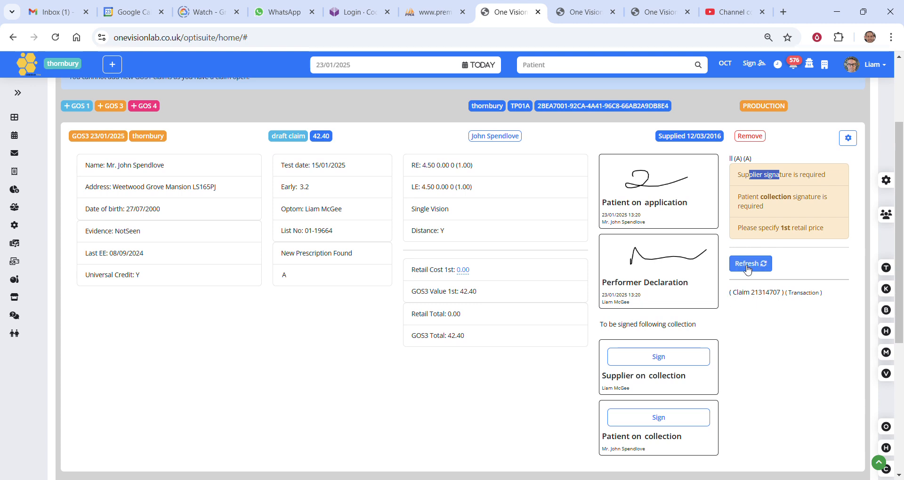
left_click_drag(758, 228, 824, 236)
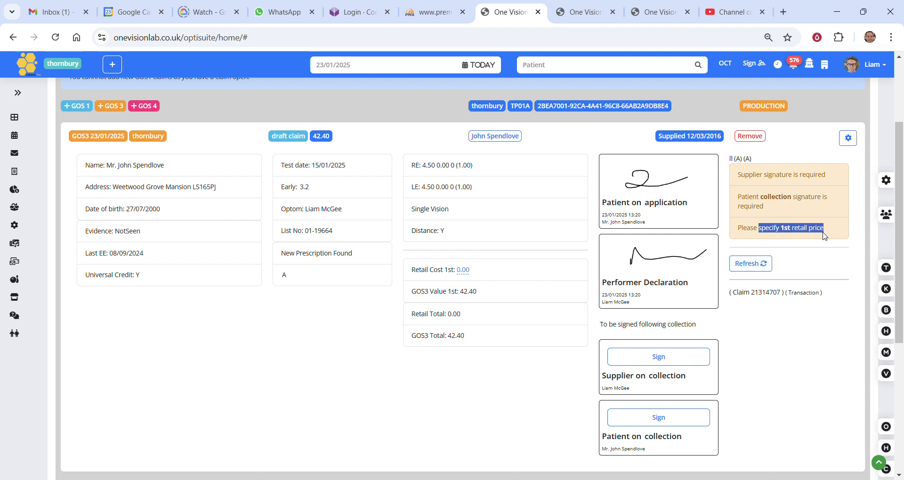
left_click(464, 272)
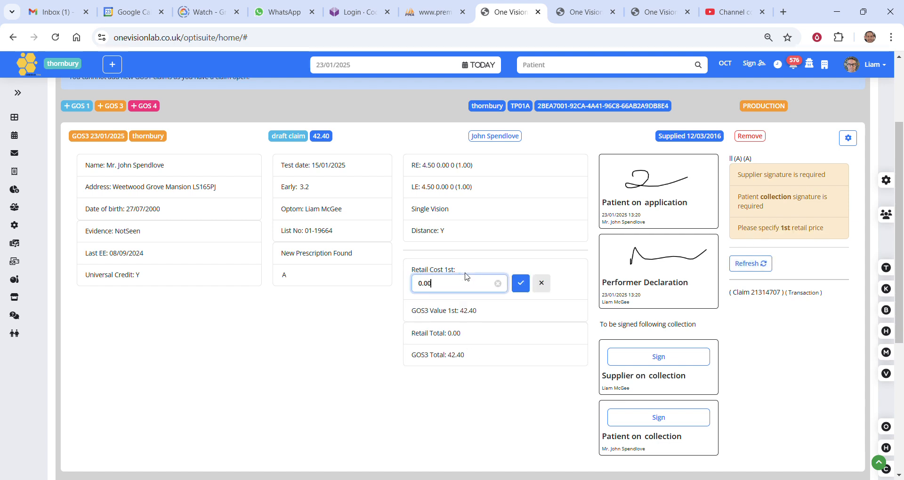
key("BackSpace")
type("40.00")
key("Return")
left_click(750, 264)
mouse_move(733, 171)
left_mouse_down()
mouse_move(794, 200)
mouse_move(764, 207)
left_mouse_up()
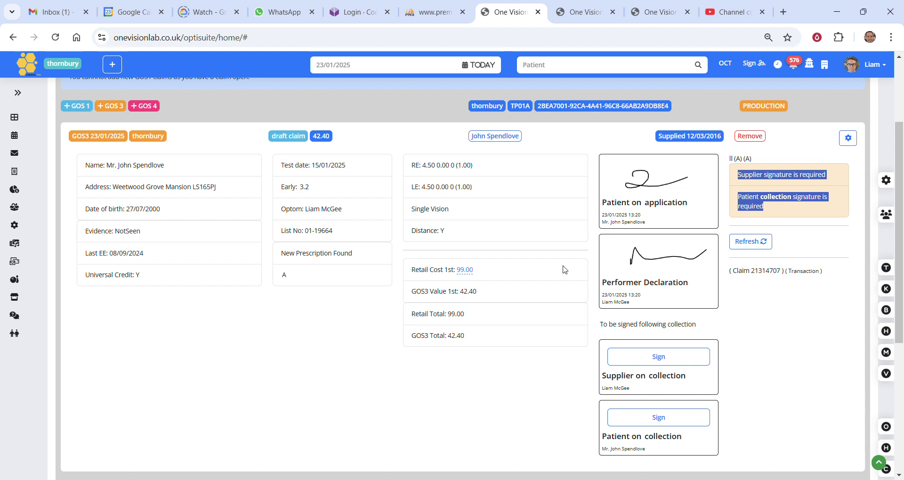
Add the Battatura Angelo in Blue frame to the 23 Jan 25 till order that has the accepted GOS1 voucher.
scroll(541, 274, "up", 3)
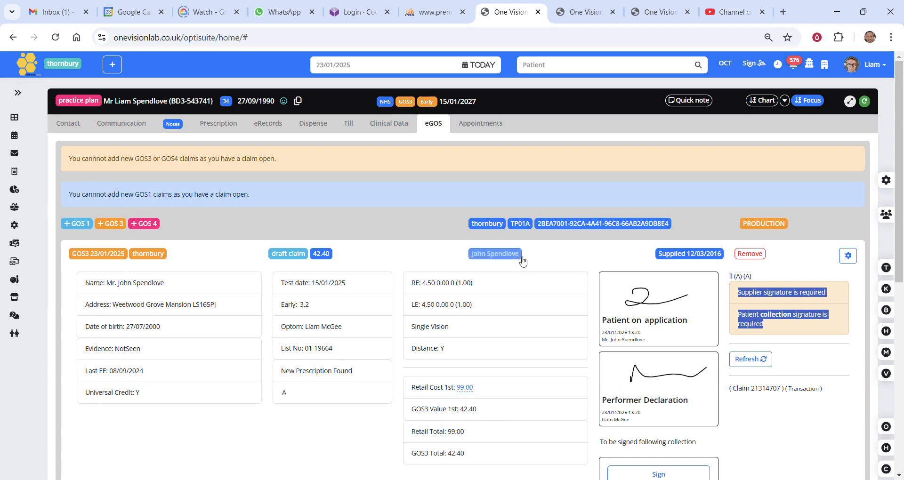
left_click(351, 134)
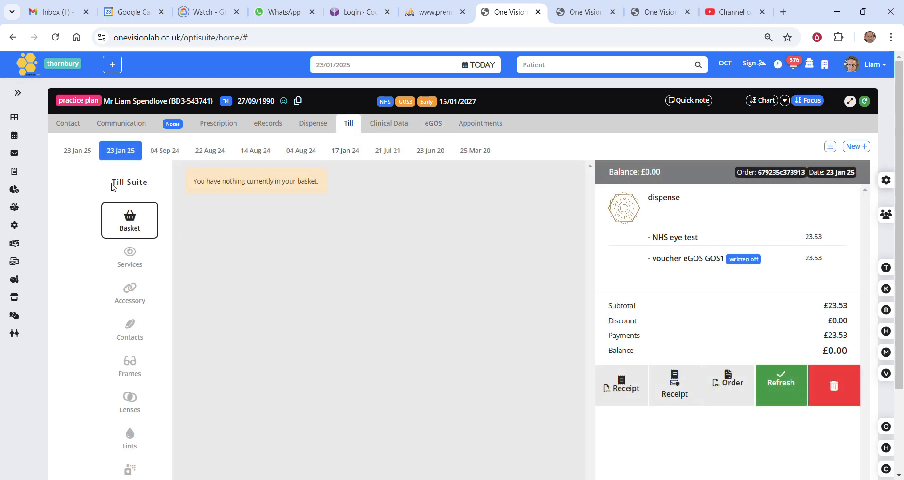
left_click(81, 150)
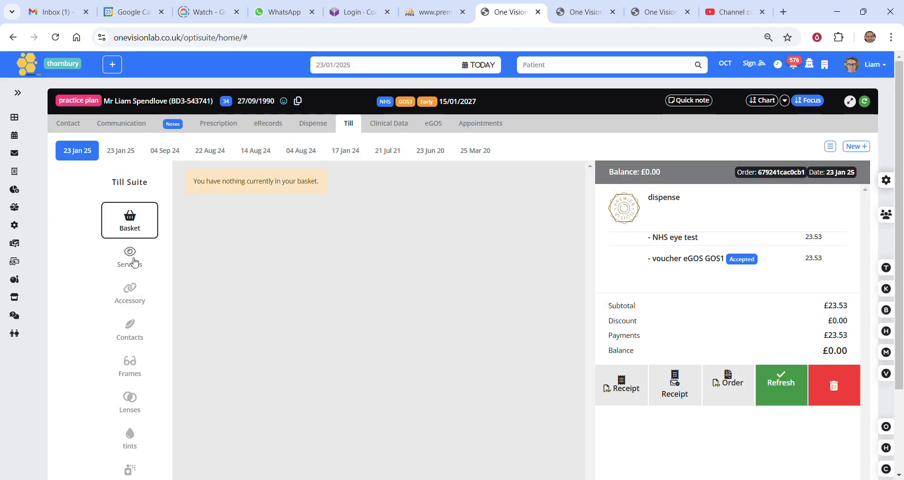
left_click(132, 371)
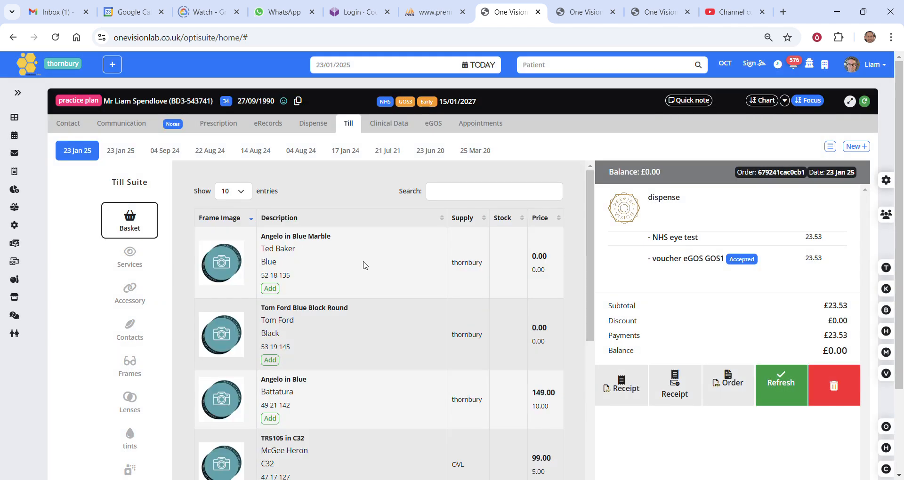
scroll(366, 278, "down", 3)
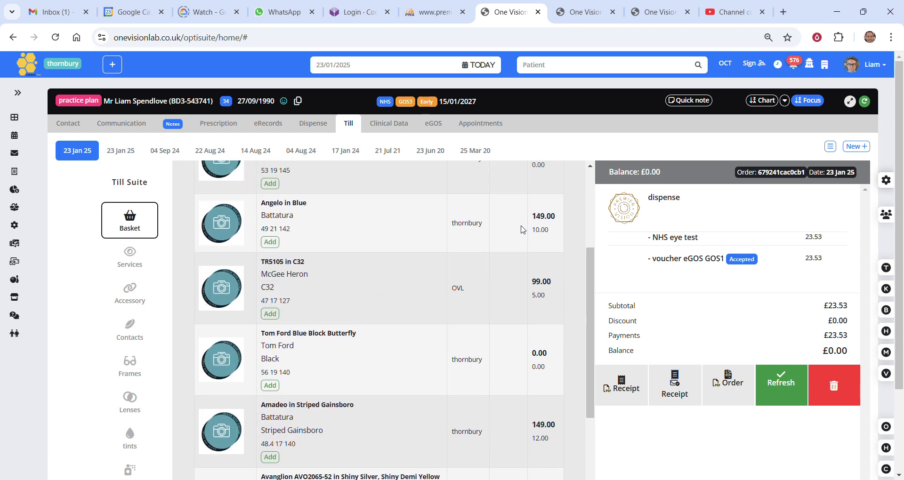
left_click(270, 242)
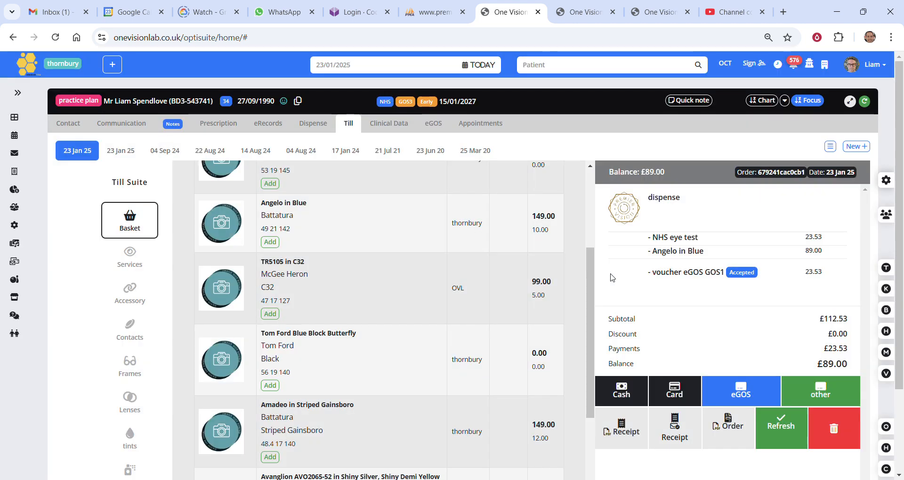
Apply the draft eGOS GOS3 42.40 voucher to the till order.
left_click(750, 394)
scroll(368, 243, "up", 1)
scroll(368, 243, "up", 3)
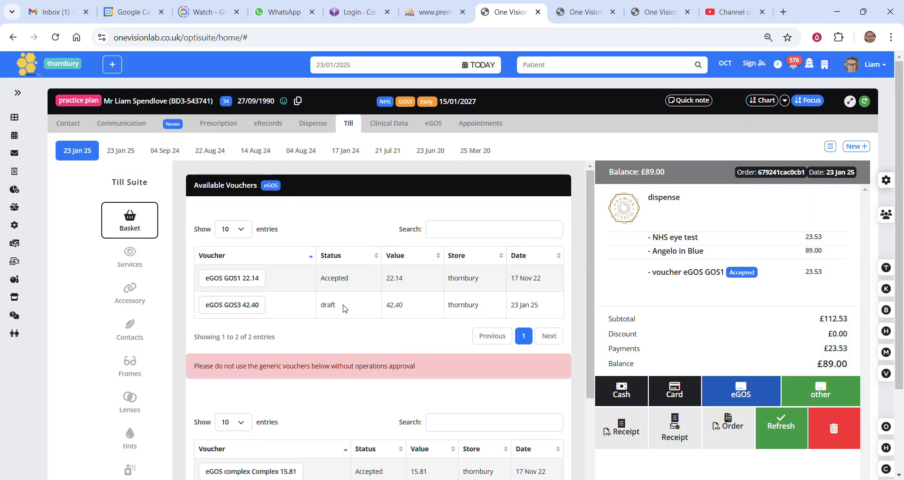
left_click(239, 307)
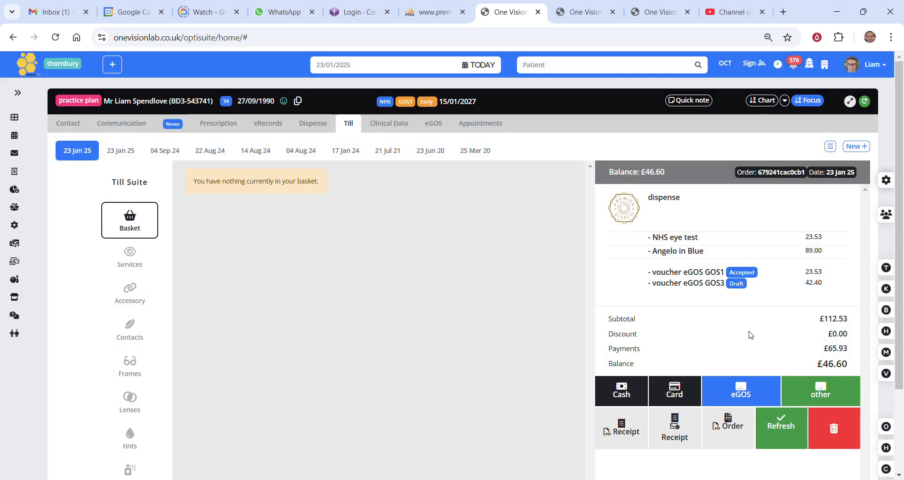
Add a card payment of 46.60 to the till order and close the payment dialog.
left_click(695, 389)
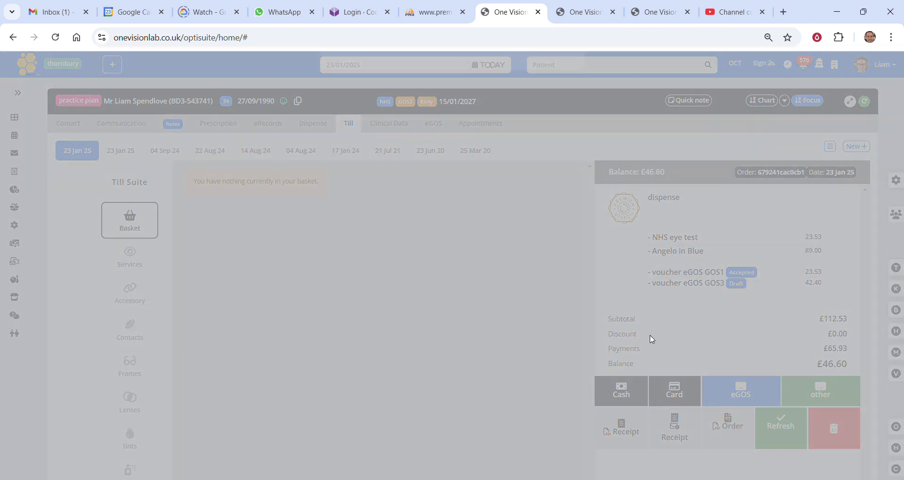
left_click(369, 143)
type("46.60")
left_click(432, 134)
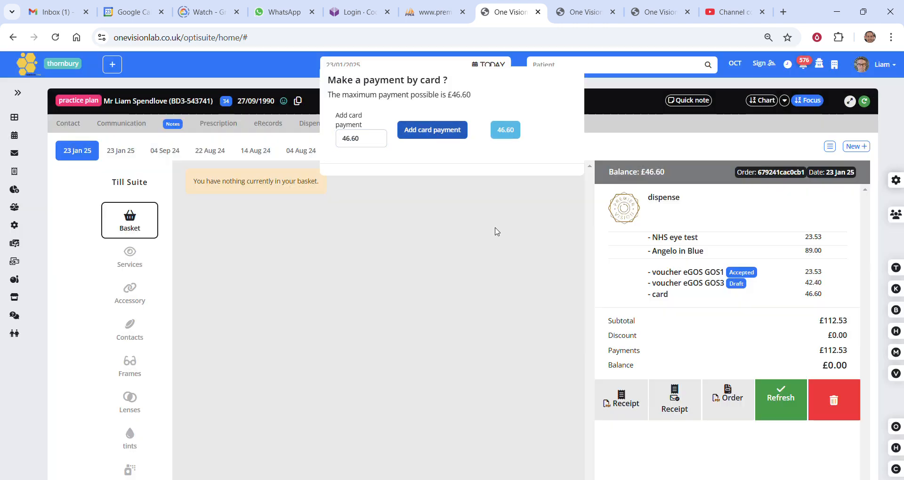
left_click_drag(696, 279, 740, 283)
left_click(465, 238)
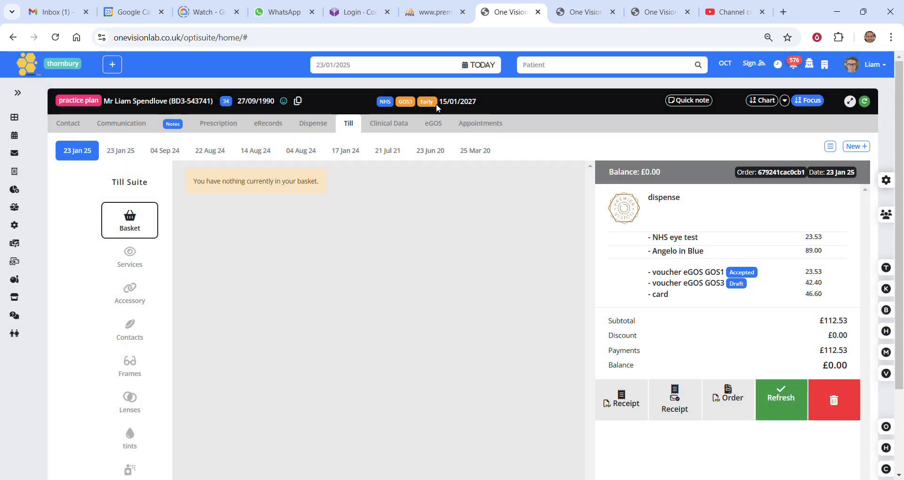
Reopen the draft GOS3 23/01/2025 claim and save freehand supplier and patient collection signatures.
left_click(433, 124)
left_click(137, 256)
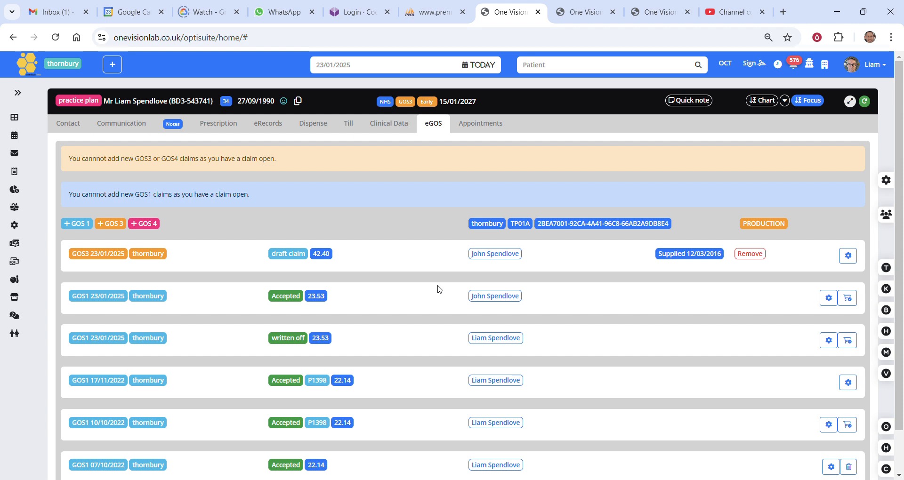
left_click(120, 254)
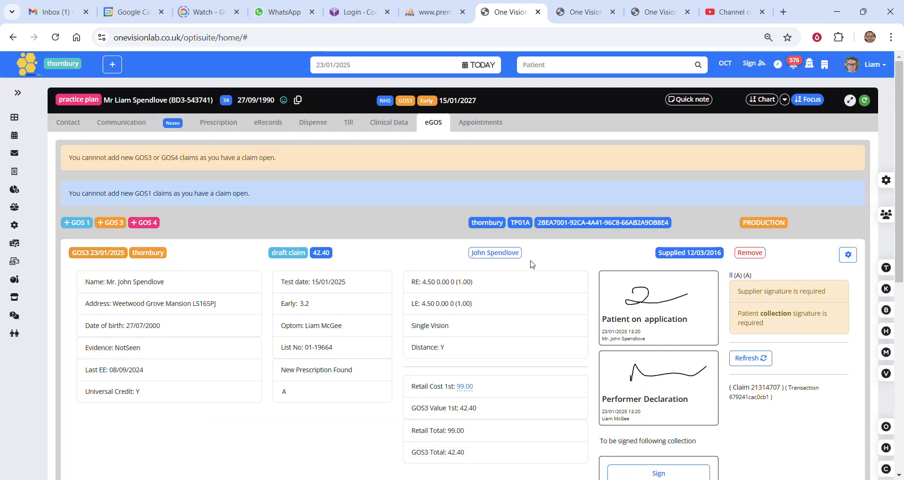
scroll(532, 264, "down", 3)
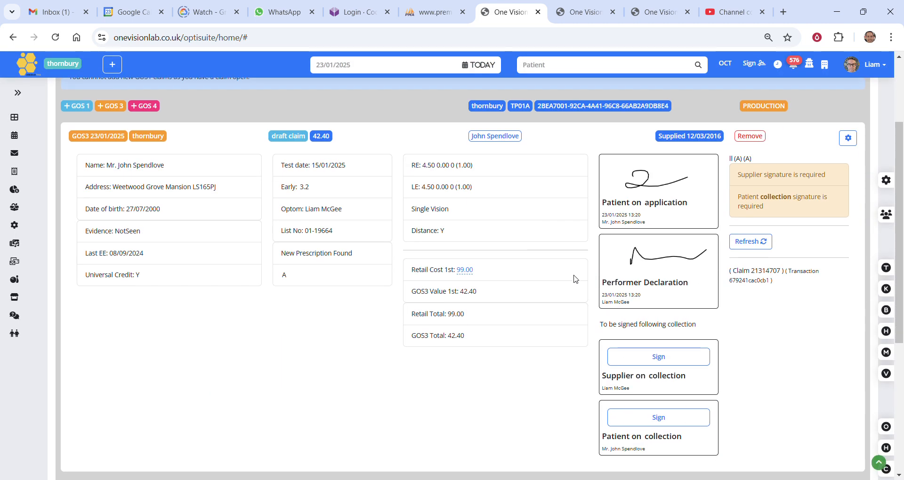
left_click(661, 359)
left_click_drag(386, 184, 512, 200)
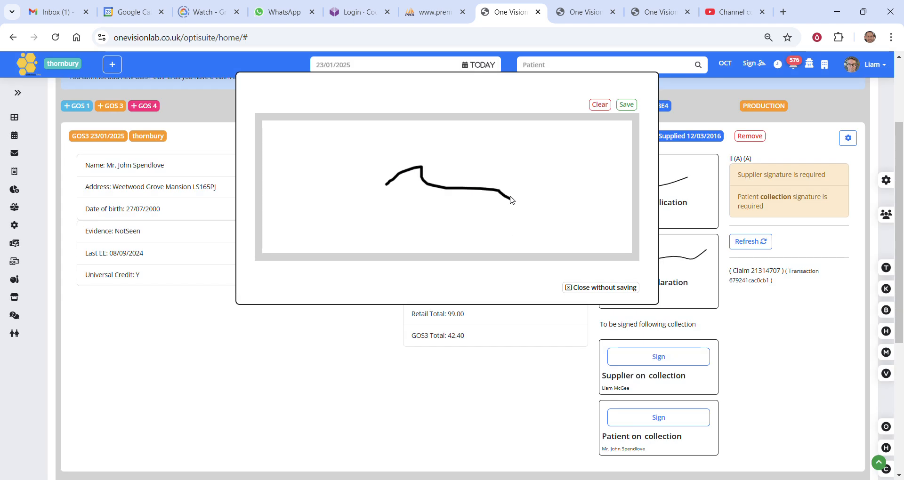
left_click(626, 105)
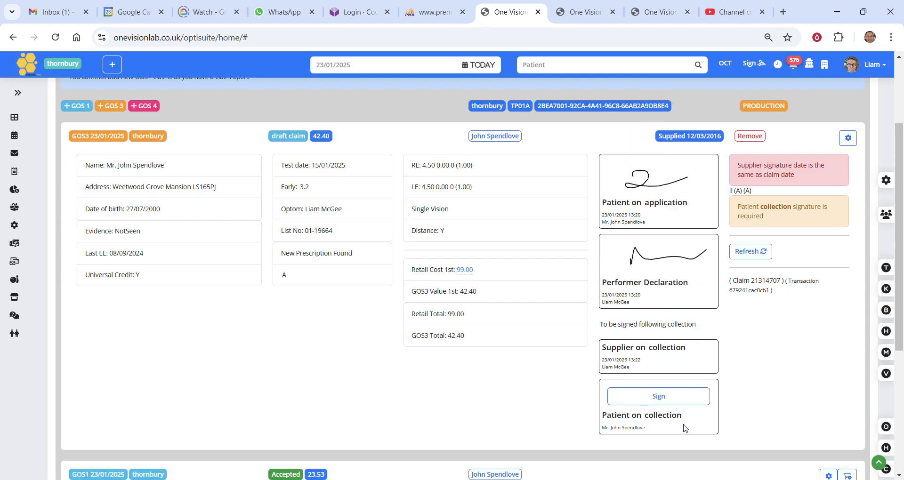
left_click(654, 431)
left_click_drag(383, 188, 551, 187)
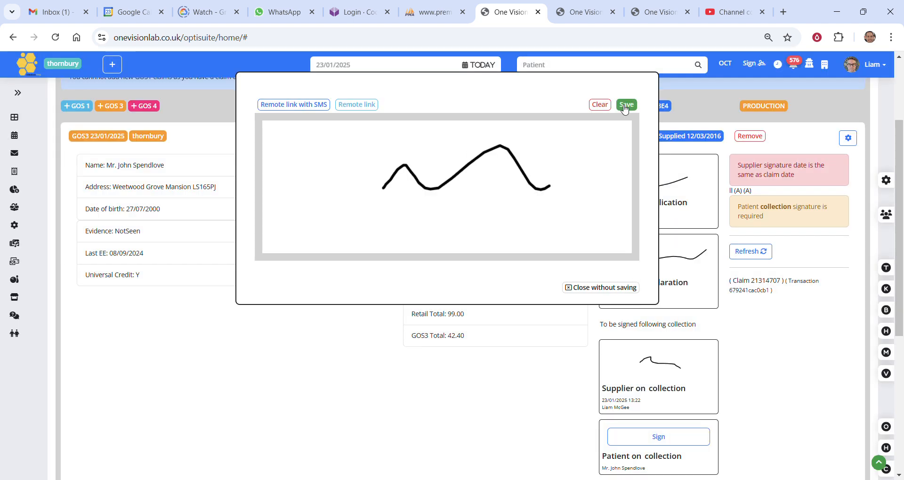
left_click(626, 104)
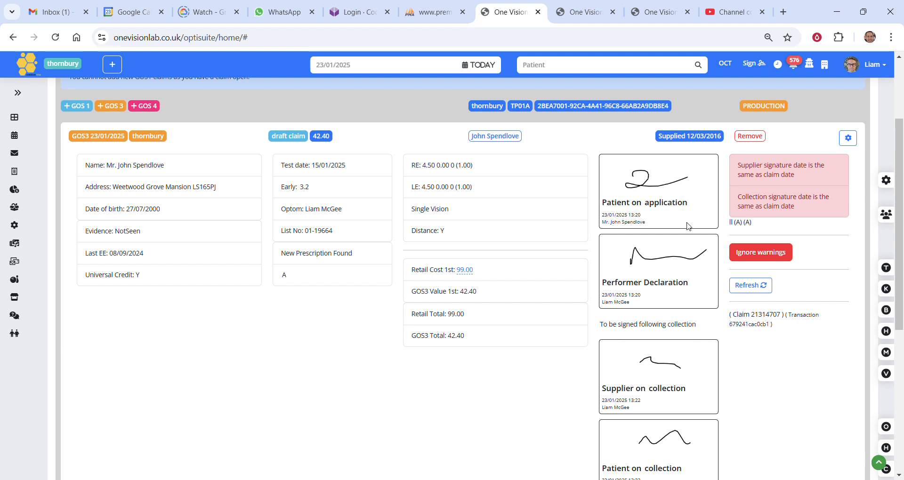
Ignore the signature date warnings on the GOS 3 claim and submit it to eGOS.
left_click(772, 255)
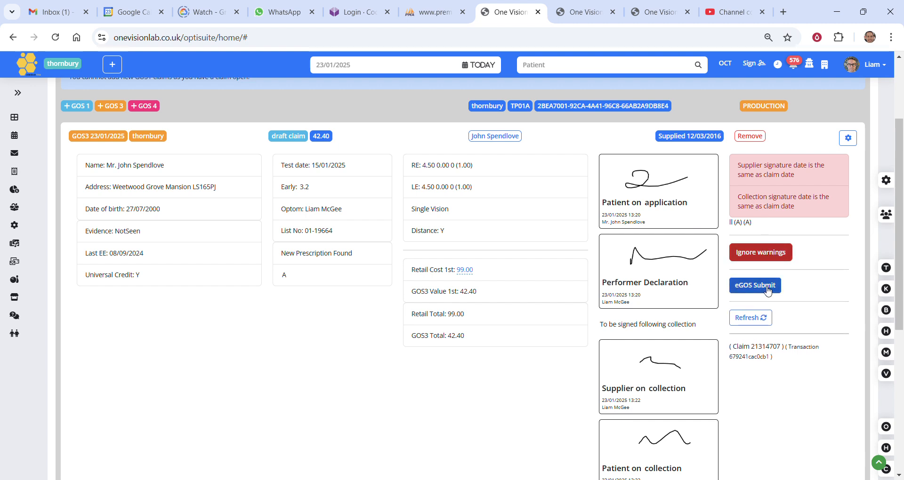
left_click(767, 287)
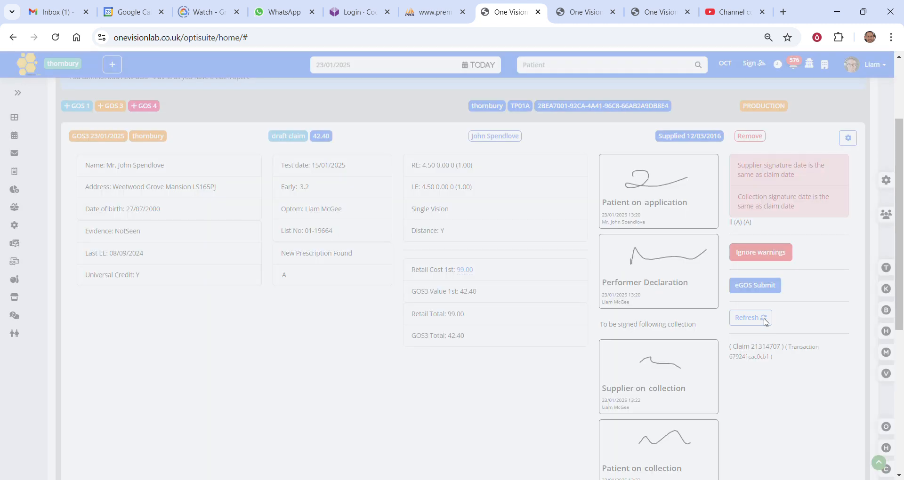